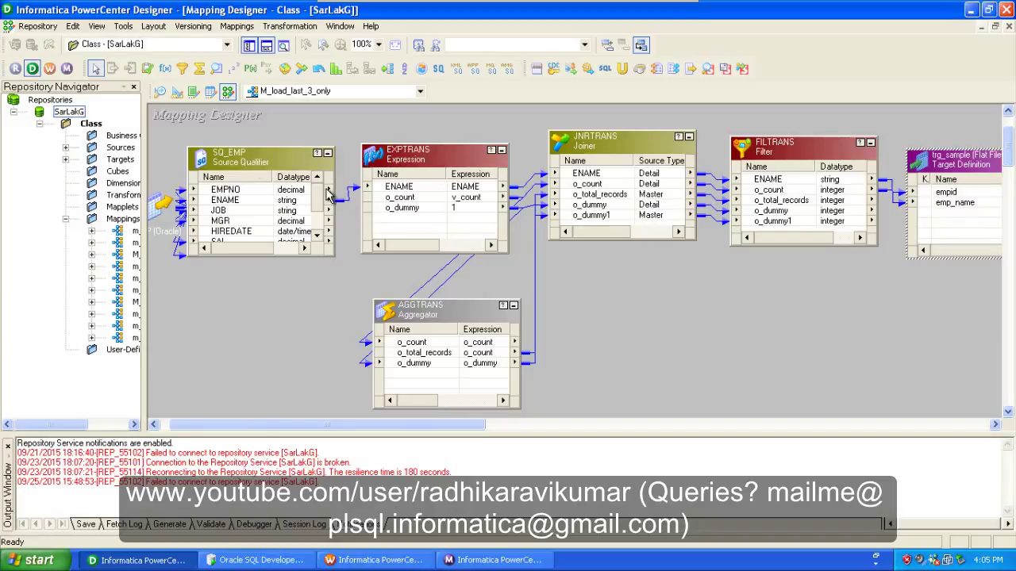
Bring the EMP source into view, collapse the SQ_EMP source qualifier to an icon and move the EXPTRANS expression closer to it.
left_click(163, 214)
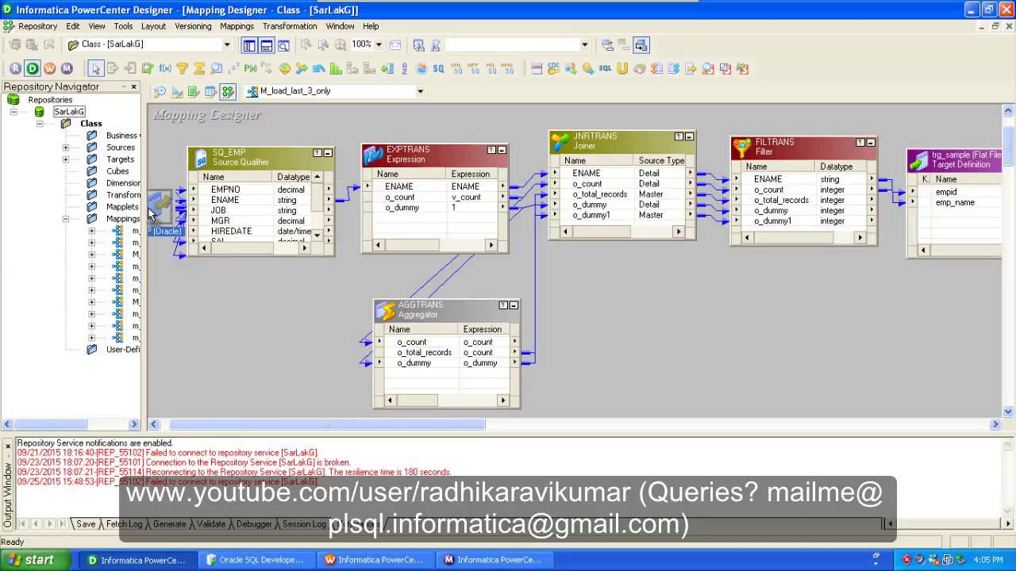
left_click_drag(176, 209, 143, 207)
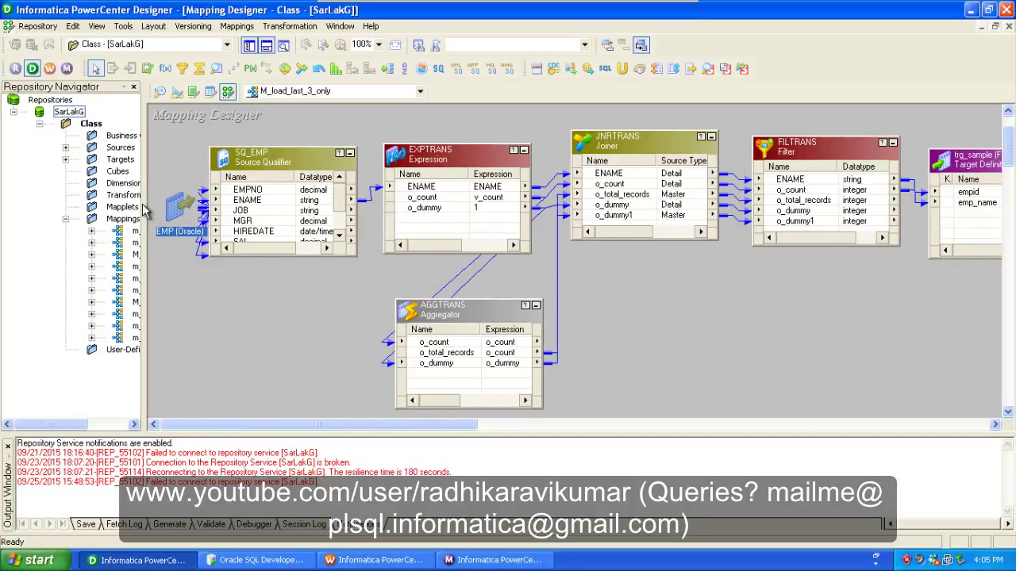
left_click(349, 152)
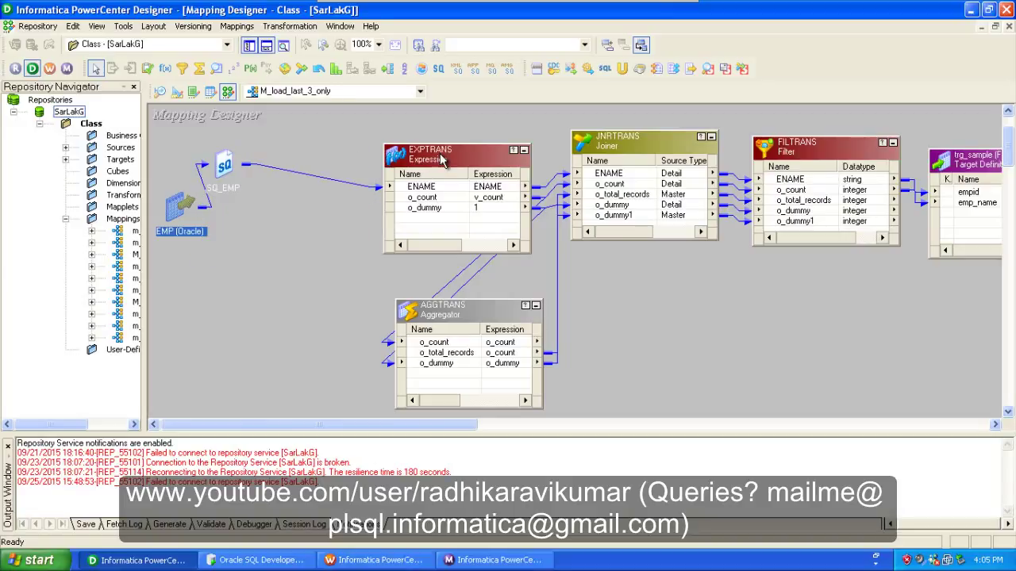
left_click_drag(433, 156, 355, 149)
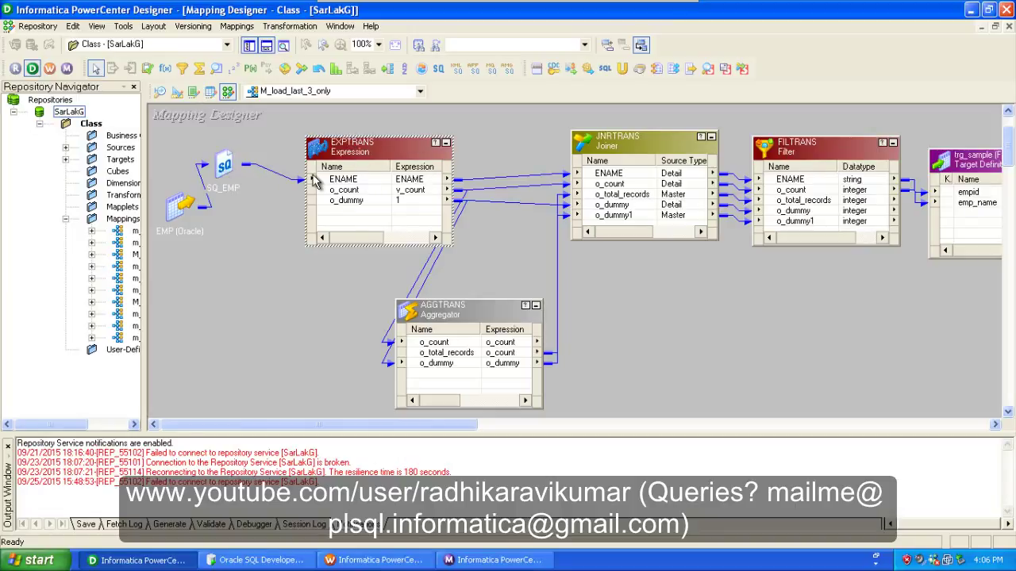
Review the EXPTRANS expression's port definitions, including the v_count, o_count and o_dummy expressions.
double_click(369, 157)
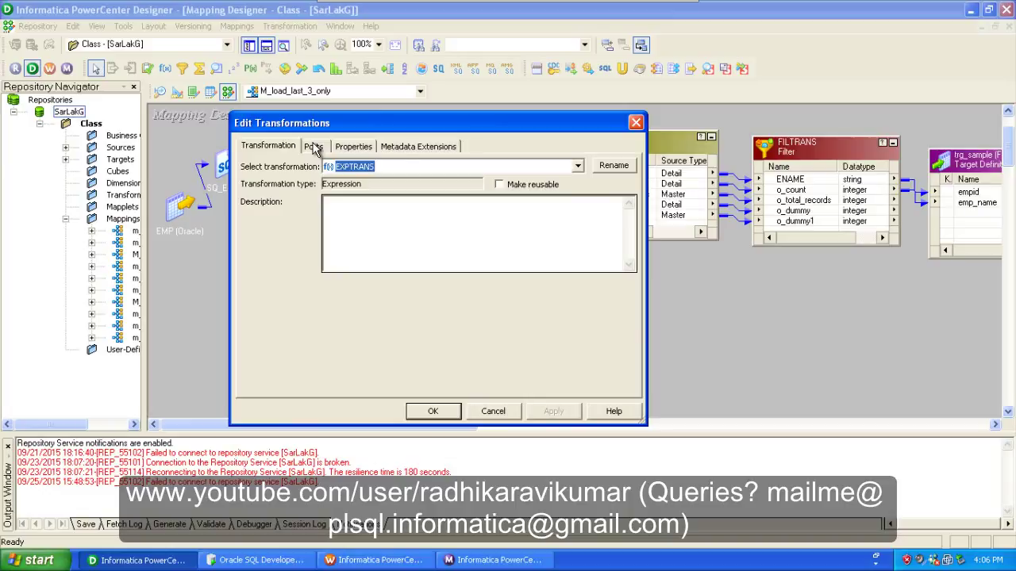
left_click(314, 148)
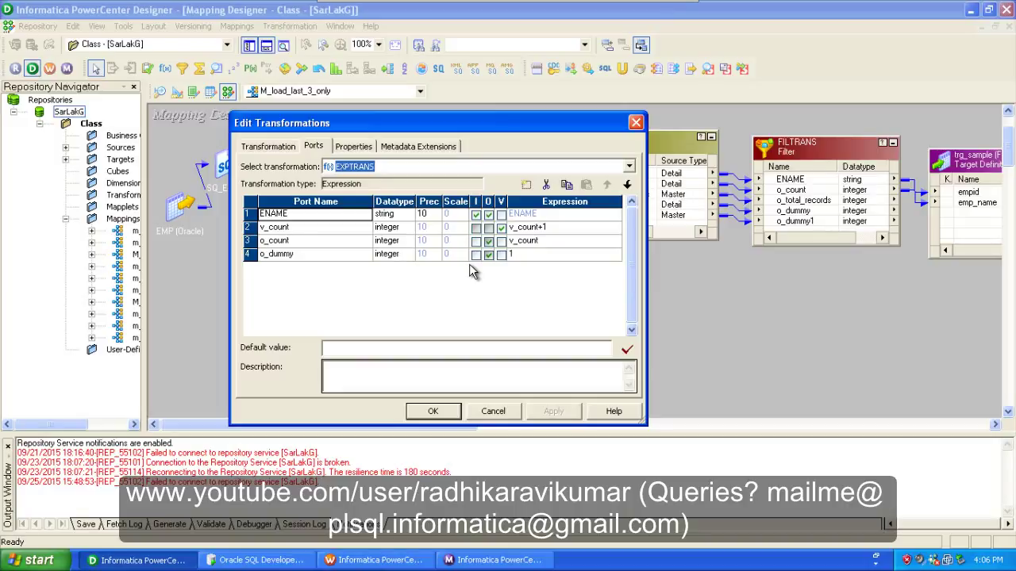
left_click(343, 230)
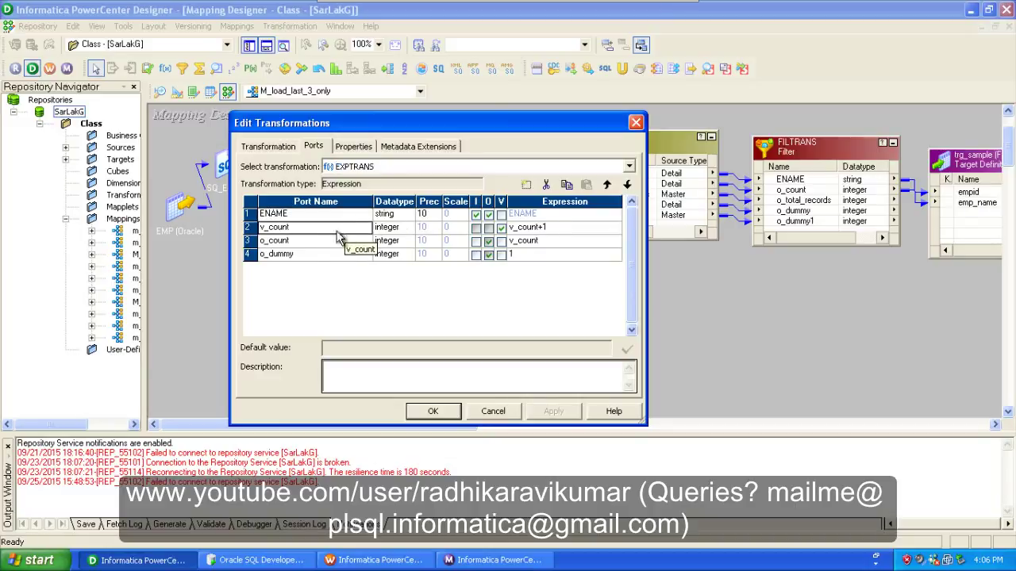
left_click(332, 241)
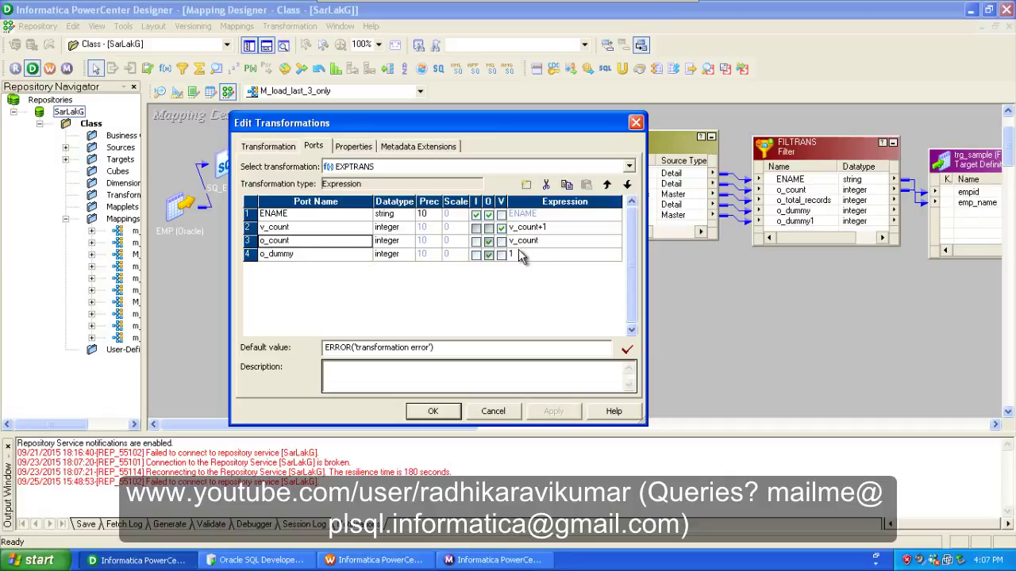
left_click(433, 411)
Move the AGGTRANS aggregator under the EXPTRANS expression and review its port expressions and group-by settings.
left_click_drag(454, 314, 402, 305)
double_click(401, 305)
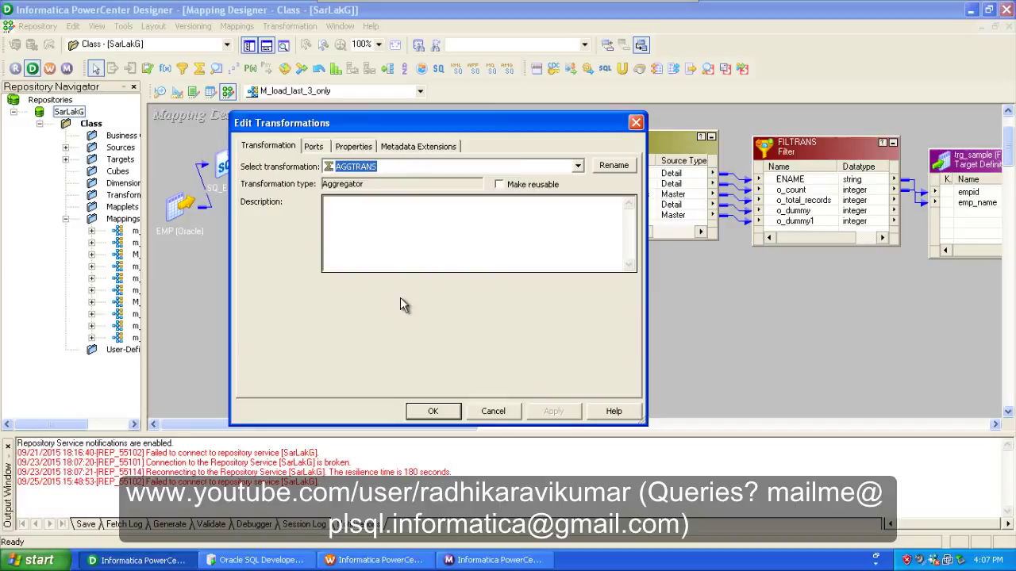
left_click(636, 122)
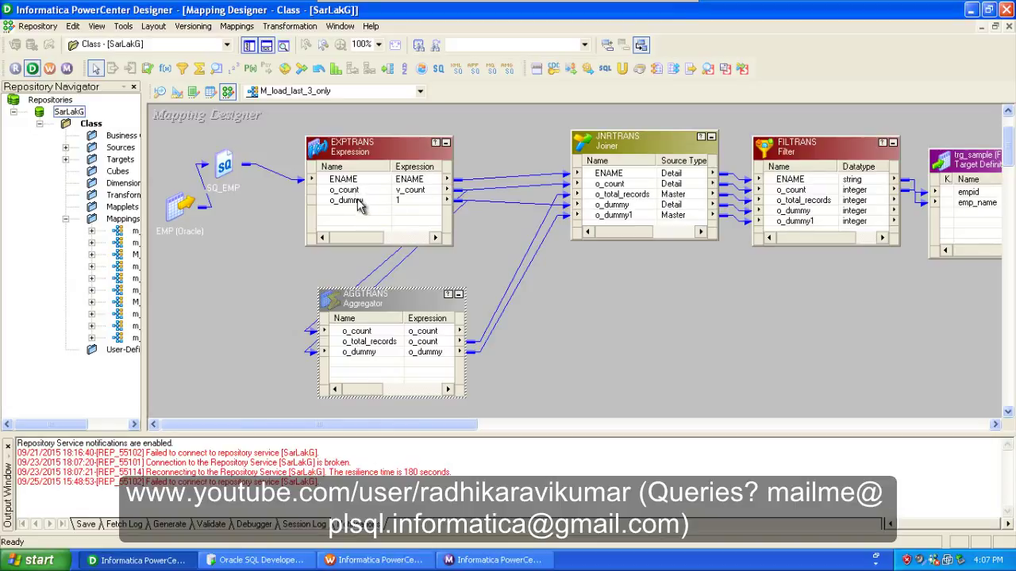
double_click(386, 301)
left_click(313, 146)
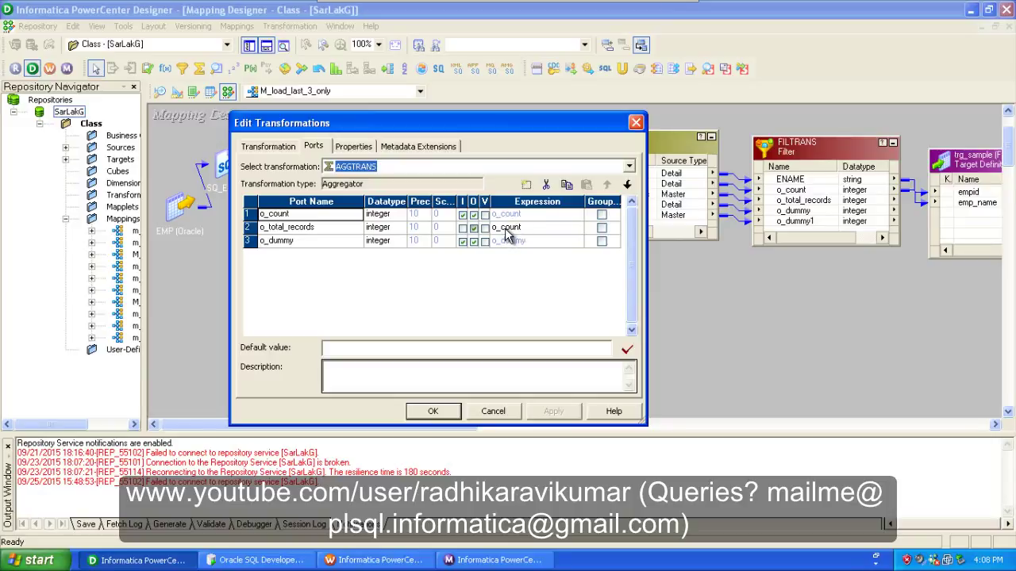
left_click(602, 216)
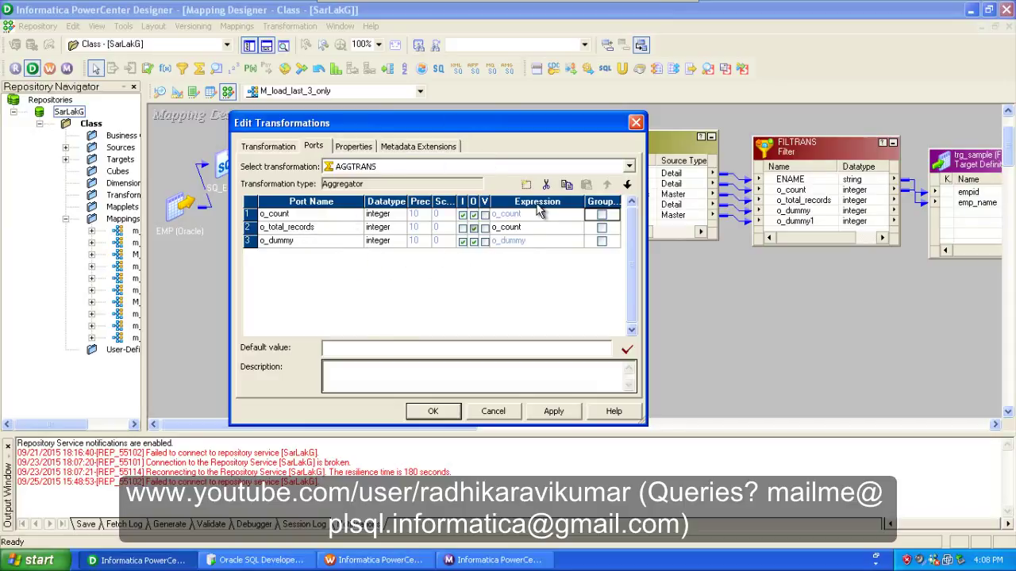
left_click(432, 411)
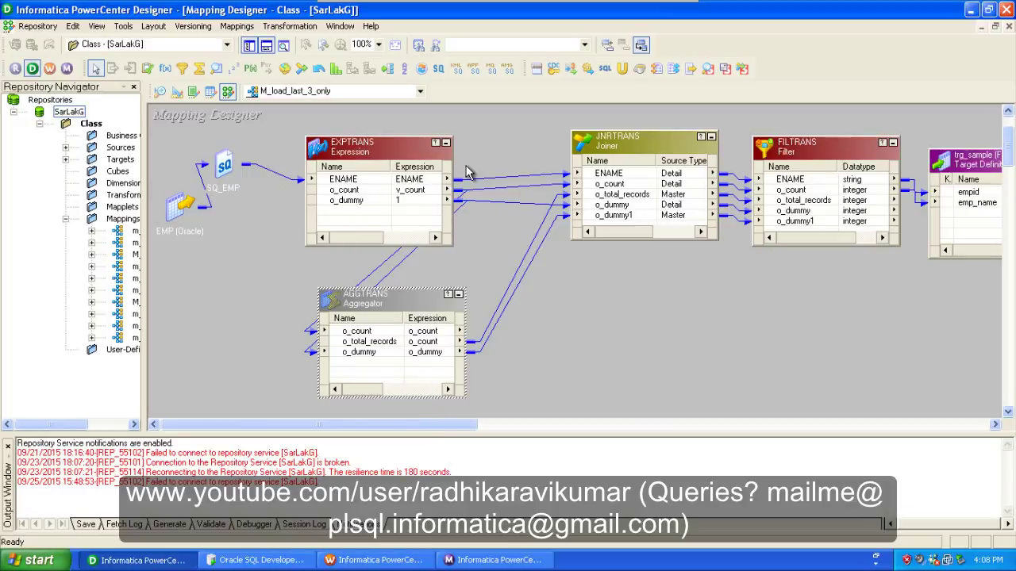
Move the JNRTRANS joiner closer to the expression and examine its join condition.
left_click_drag(629, 145, 597, 151)
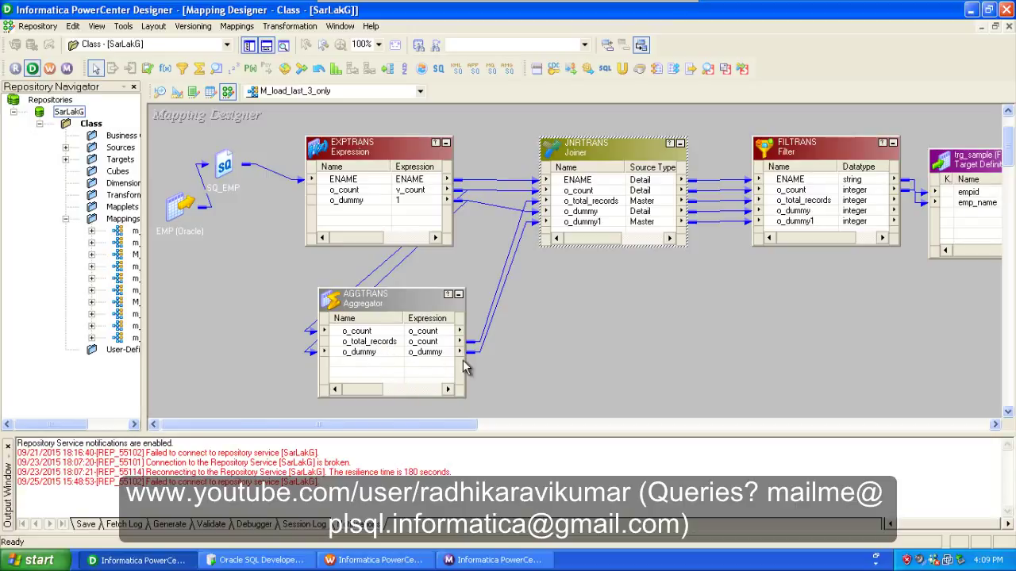
double_click(589, 149)
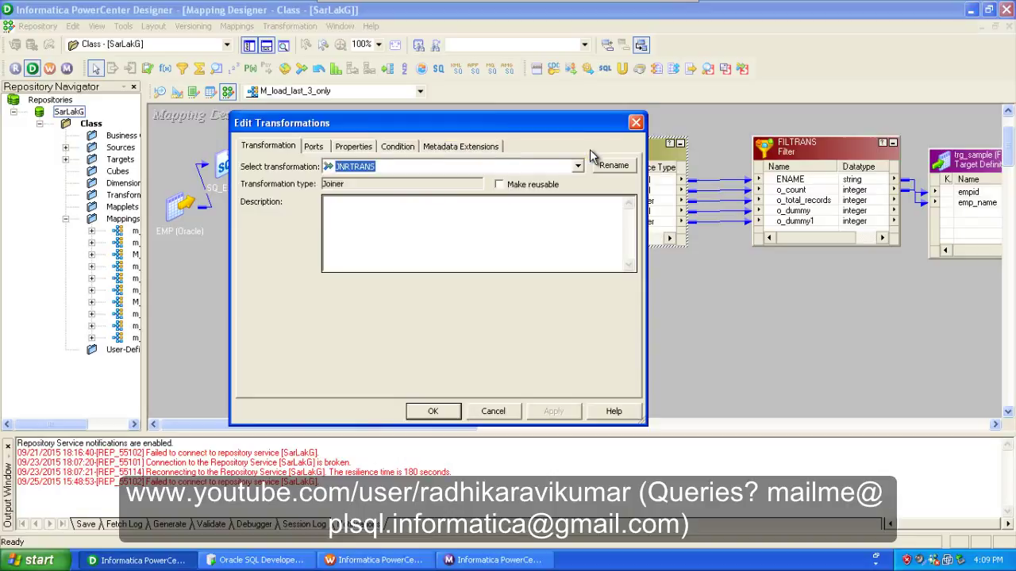
left_click(395, 146)
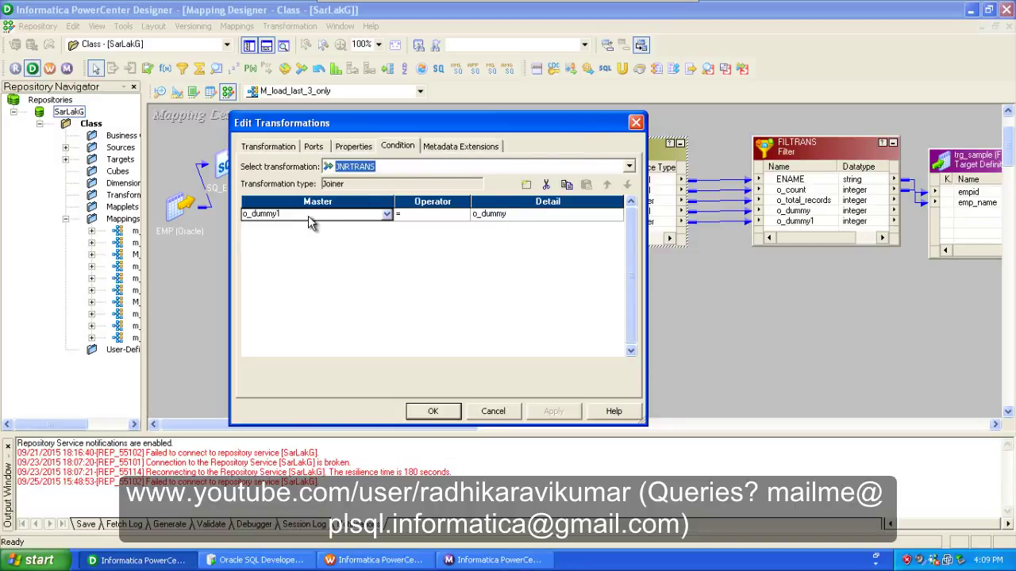
left_click(635, 123)
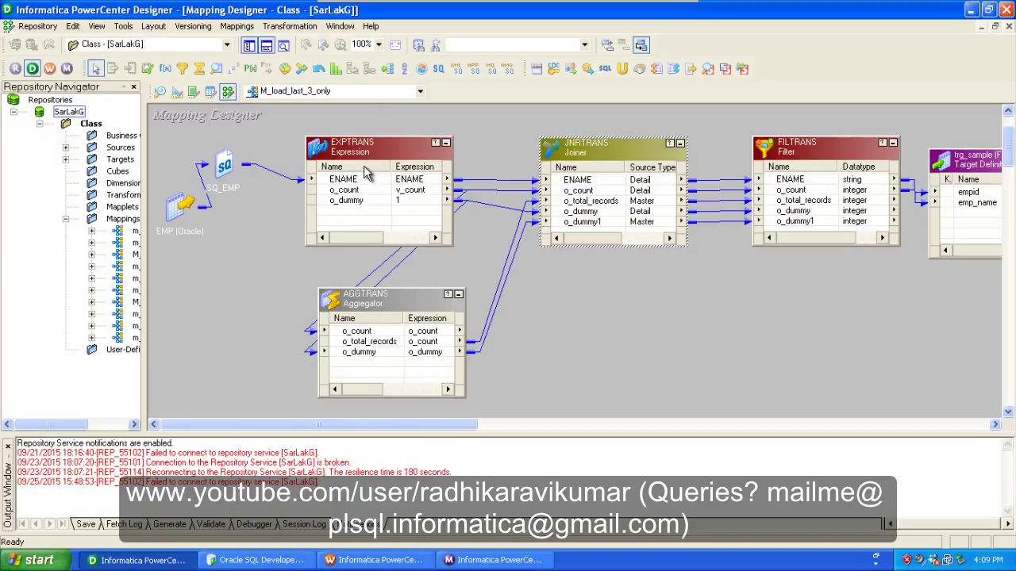
Review the JNRTRANS joiner's properties and its master and detail port definitions.
double_click(579, 157)
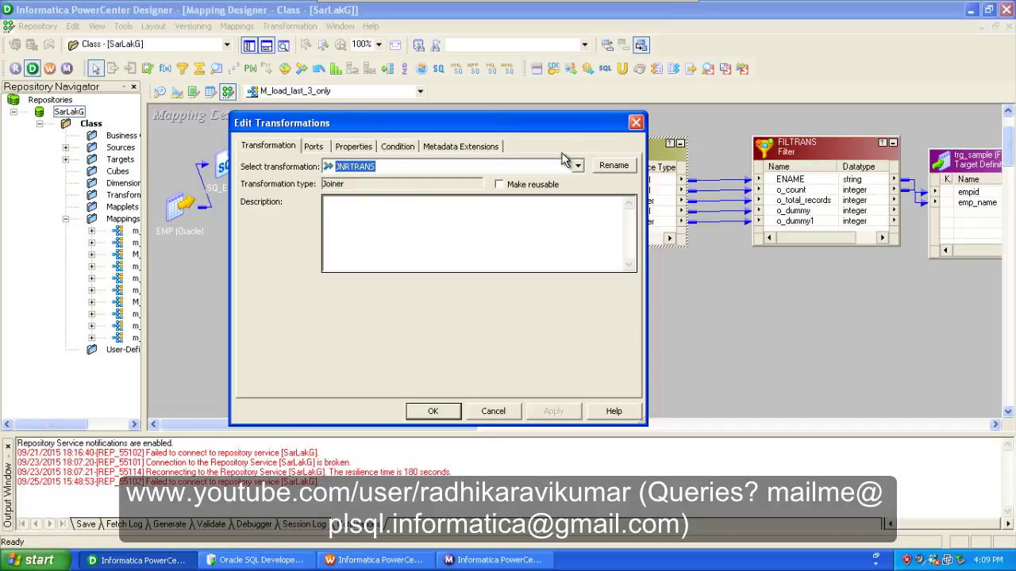
left_click(353, 149)
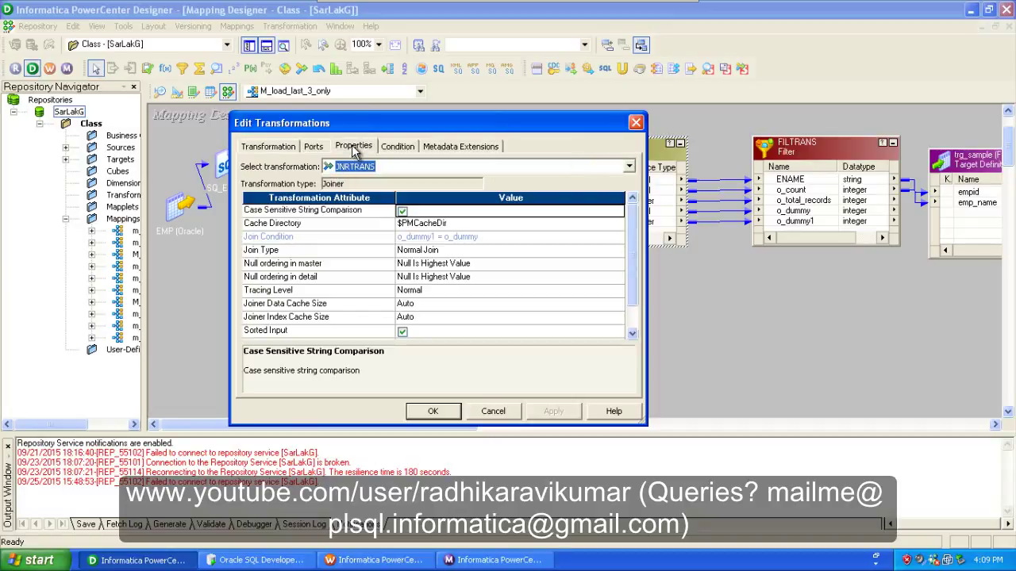
left_click(313, 147)
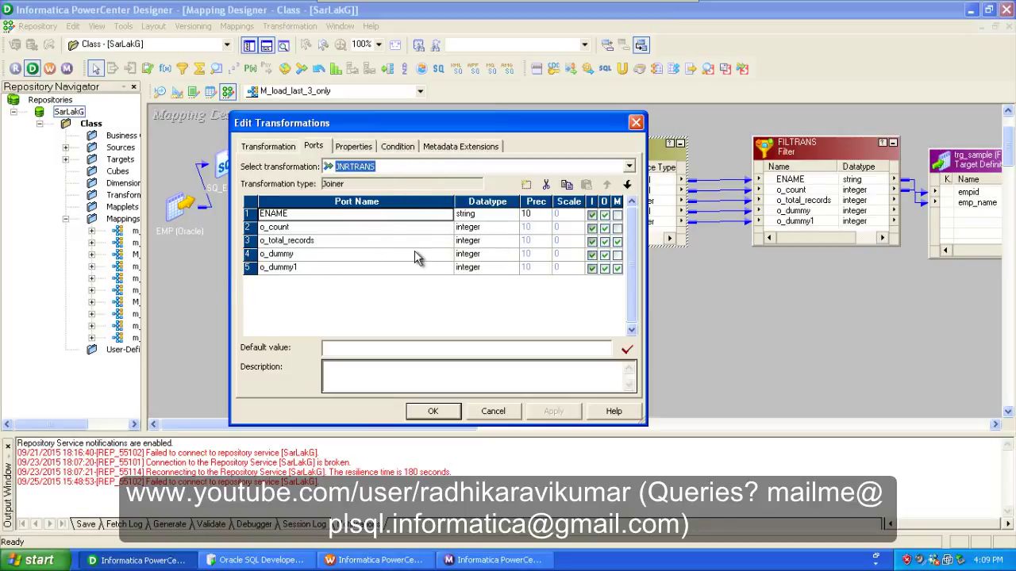
left_click(441, 415)
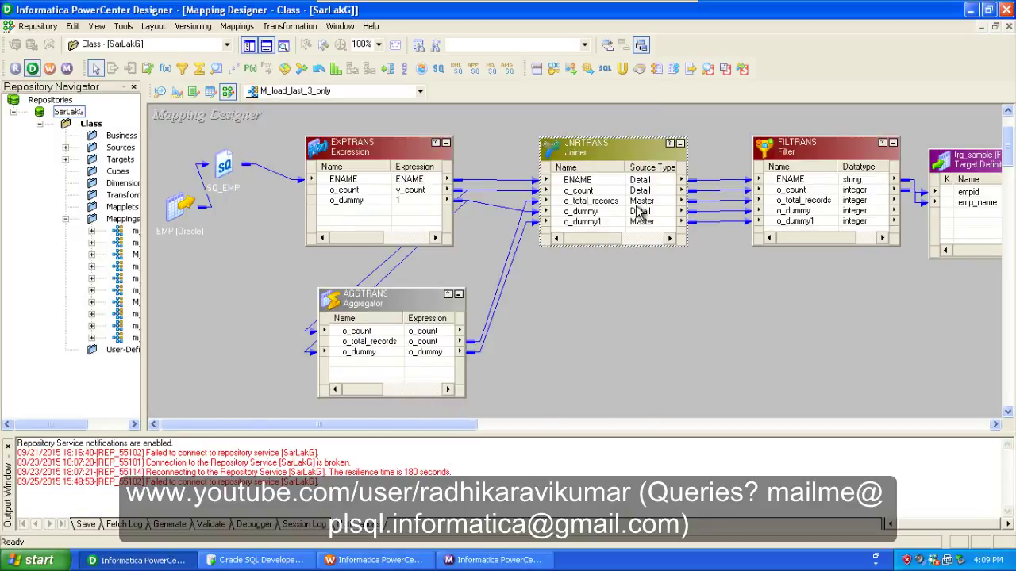
double_click(578, 149)
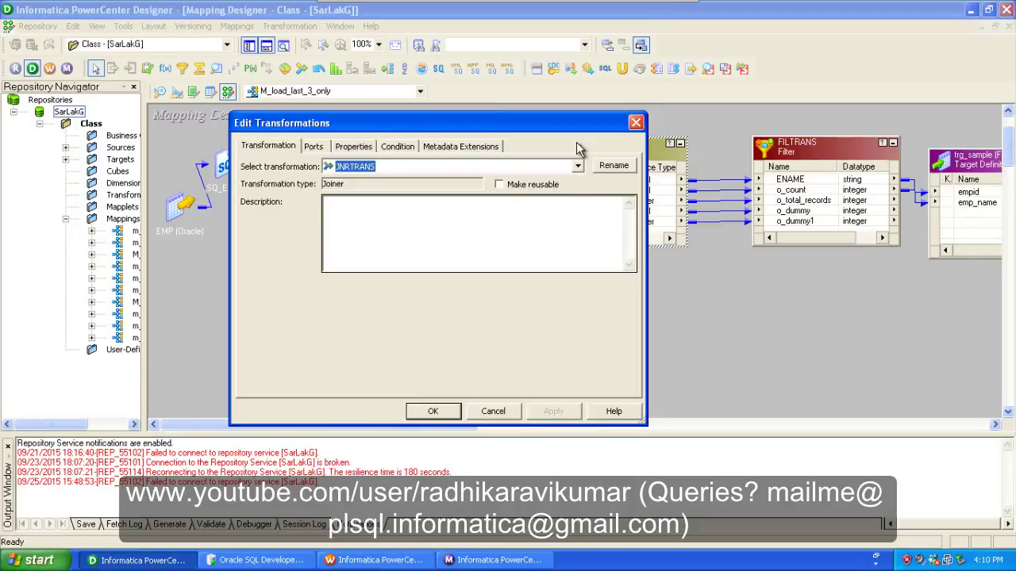
left_click(636, 123)
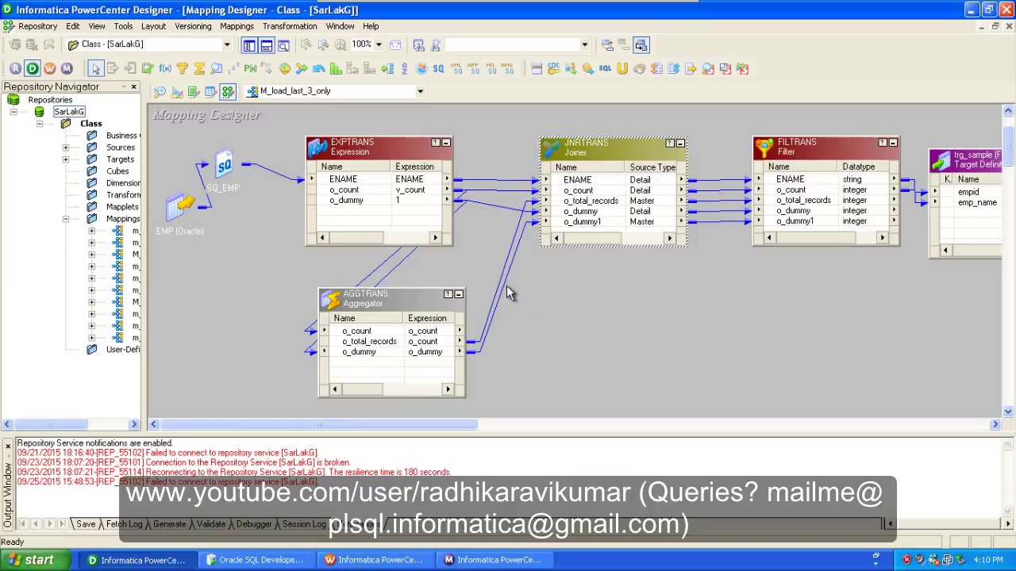
Examine the JNRTRANS joiner's Sorted Input property and shift the joiner slightly toward the expression.
double_click(585, 150)
left_click(354, 148)
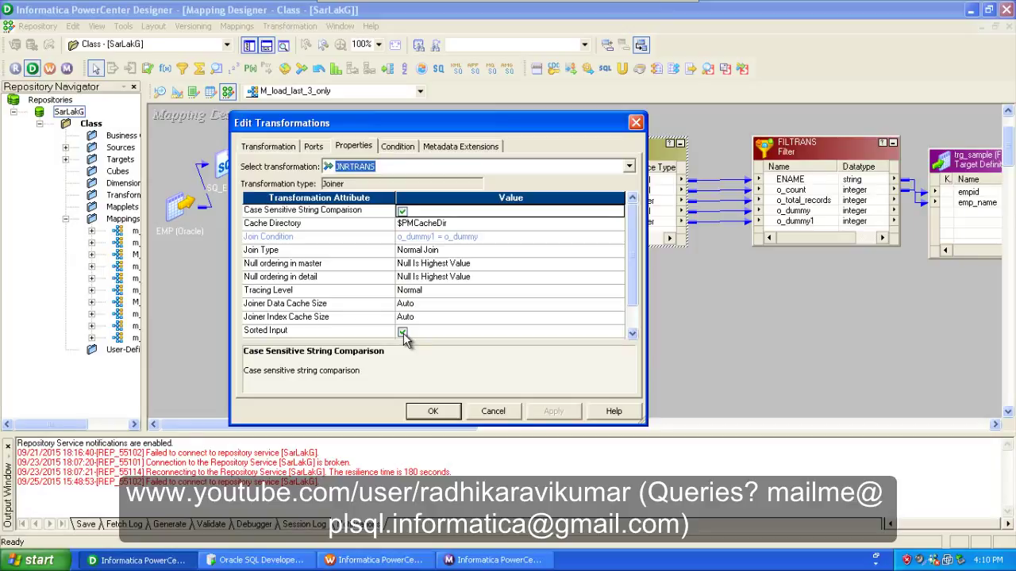
left_click(432, 411)
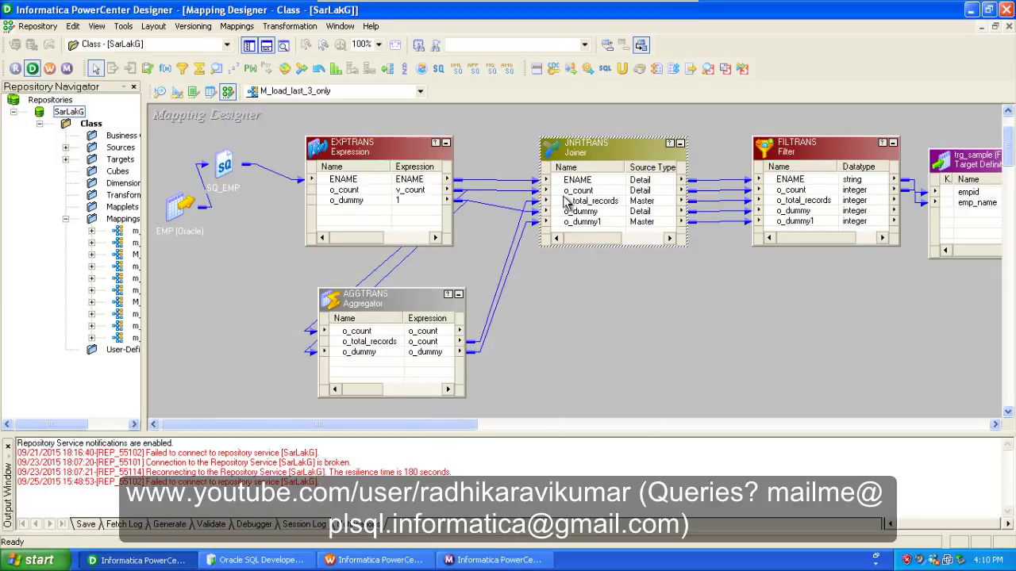
double_click(587, 150)
left_click(353, 147)
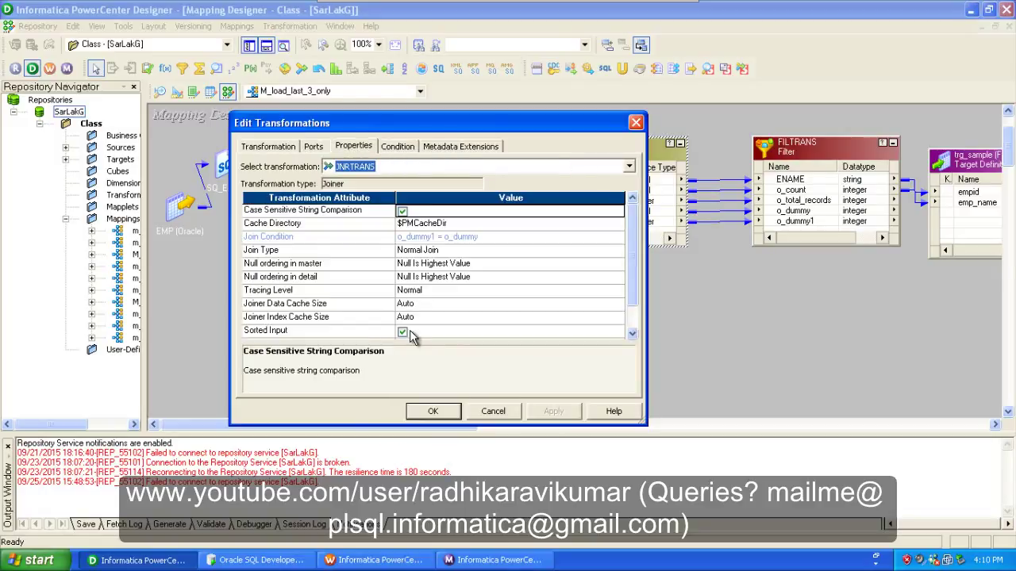
left_click(433, 411)
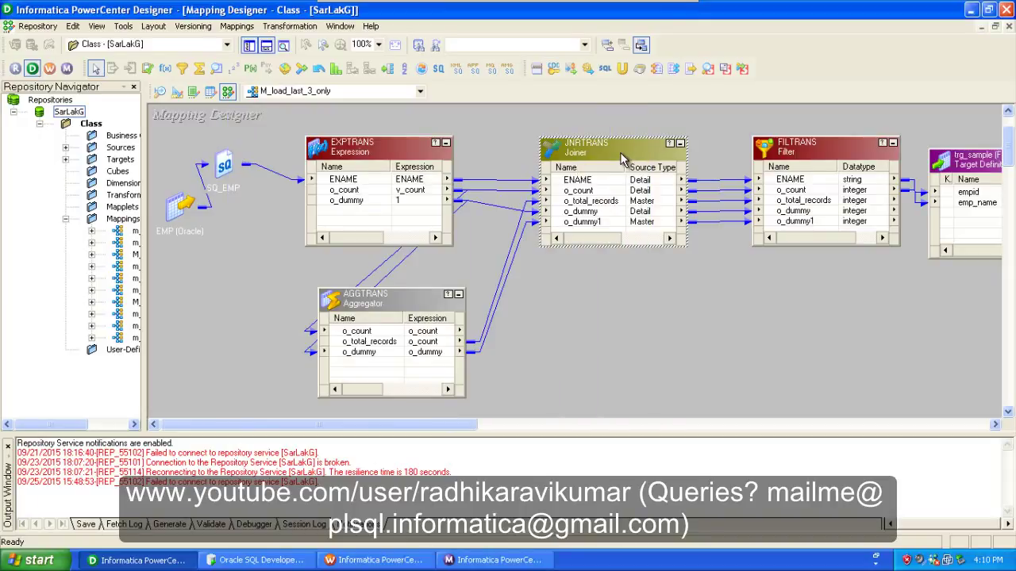
left_click_drag(611, 152, 593, 149)
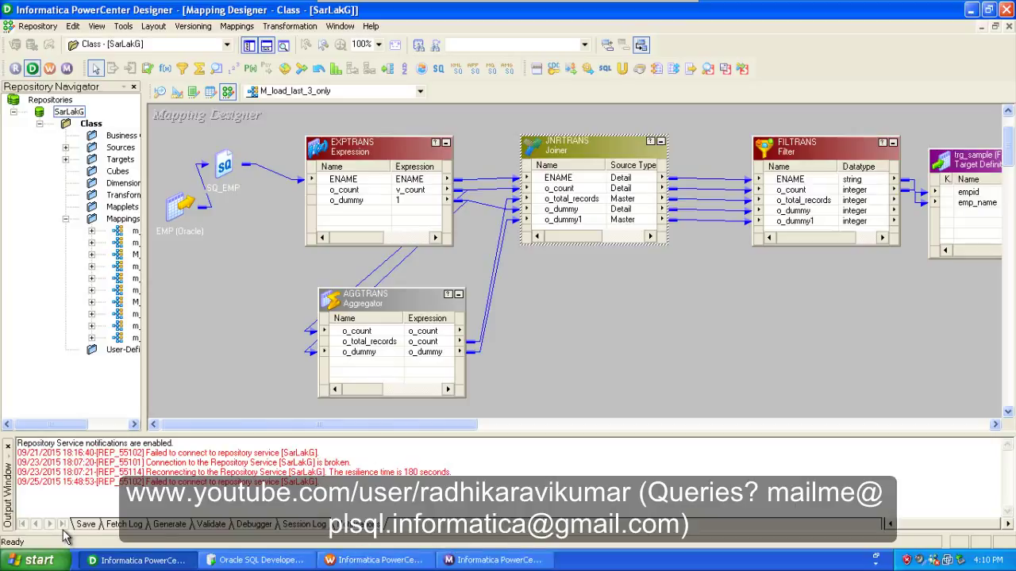
Switch to a blank Notepad document and list three sample name rows with counts 1, 2 and 3, each with dummy value 1.
left_click(48, 559)
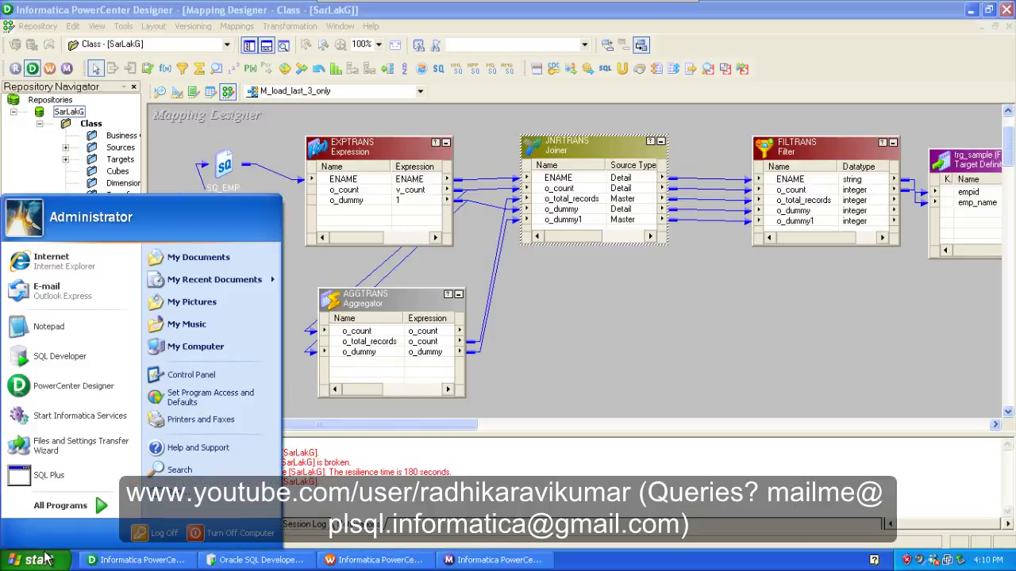
left_click(80, 327)
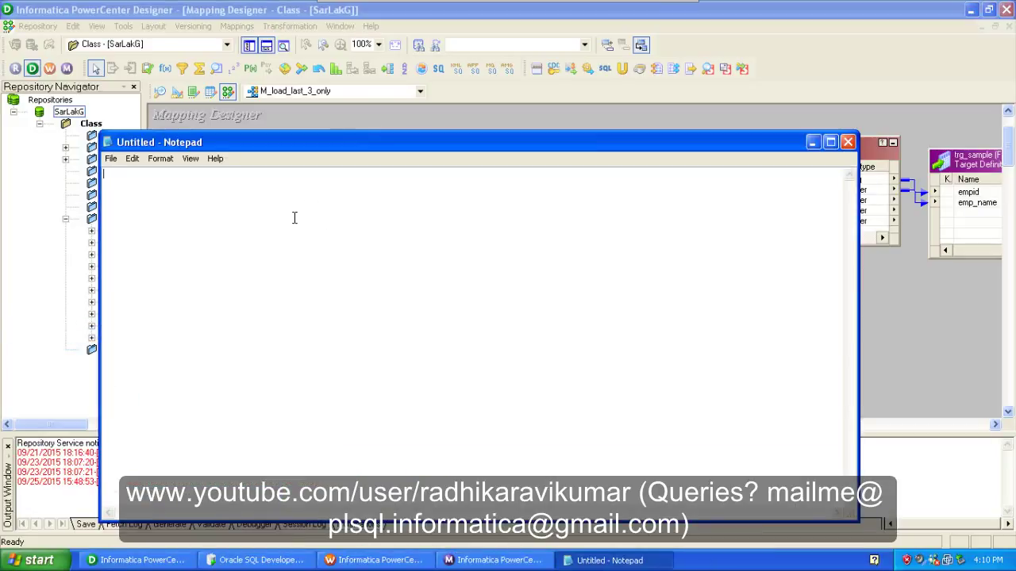
type("rad")
left_click_drag(419, 142, 449, 217)
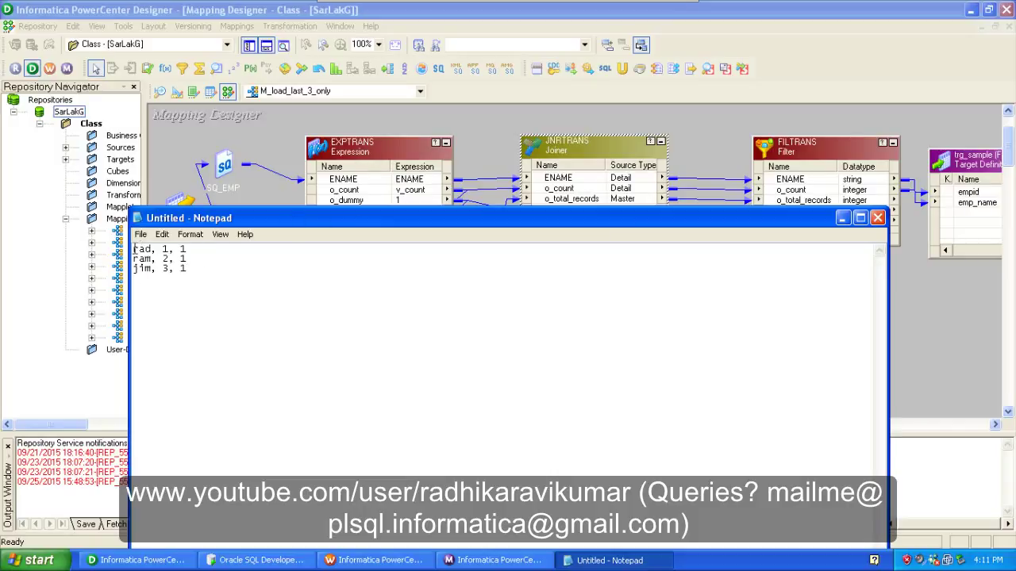
Add a dash-underlined "exp trans" heading above the sample rows and a dash-underlined "aggr trans" heading below them.
key("Return")
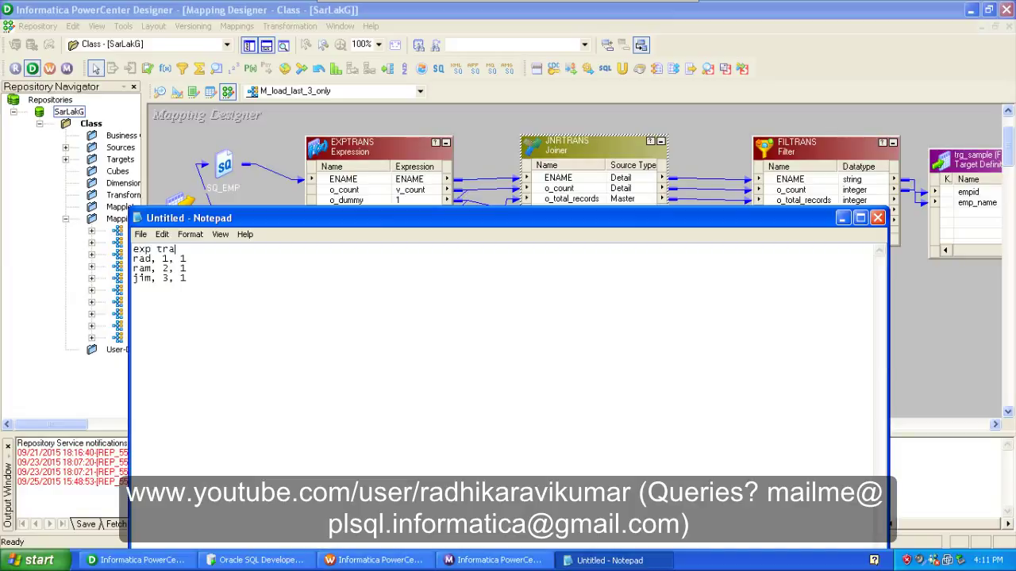
key("Return")
left_click_drag(365, 225, 403, 387)
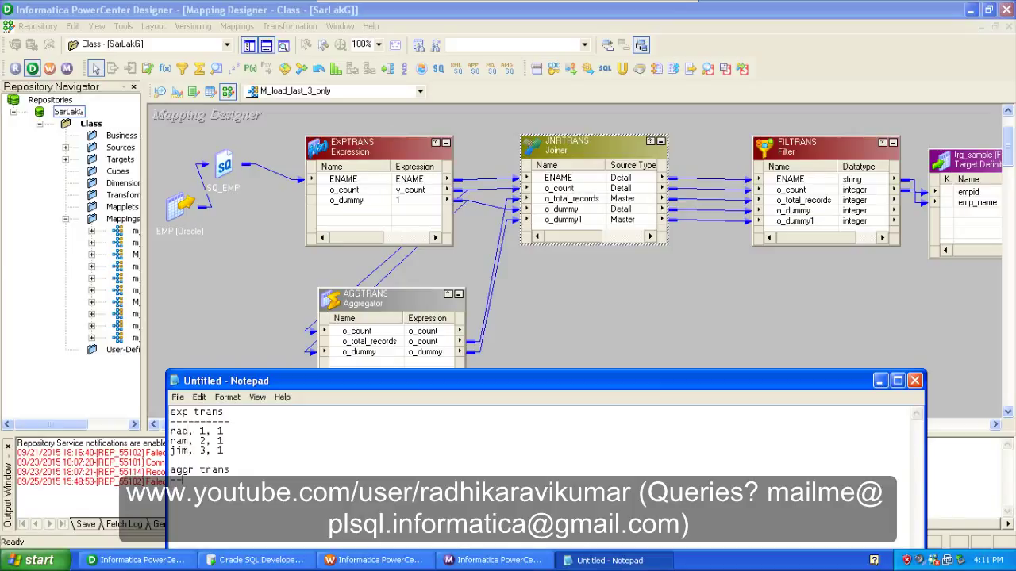
type("------")
Rework the Notepad notes into a "jnr trans" example with 3 as each row's last value, remove the "aggr trans" section, and minimize Notepad.
left_click_drag(217, 431, 226, 431)
left_click_drag(231, 411, 146, 417)
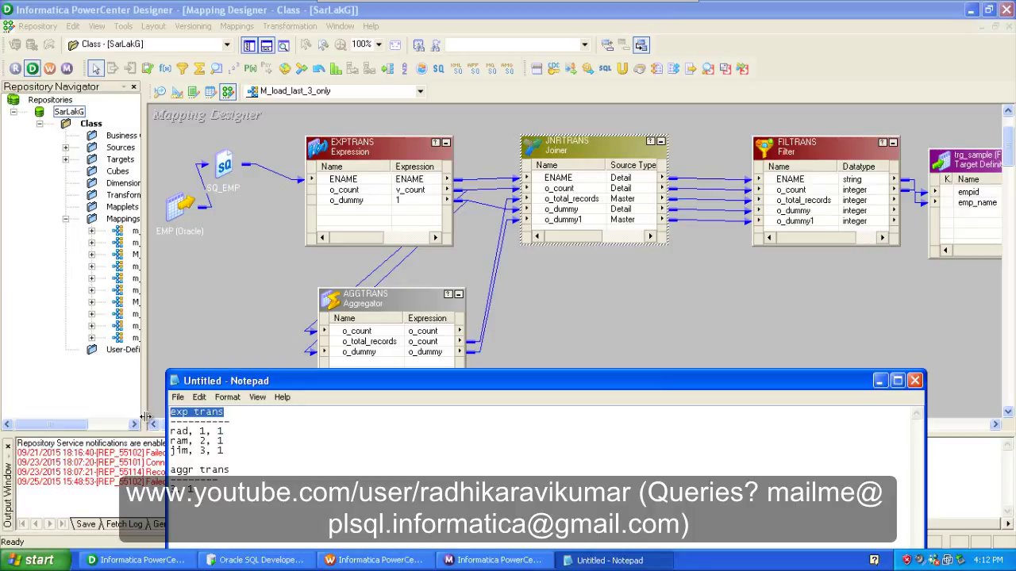
type("jnr")
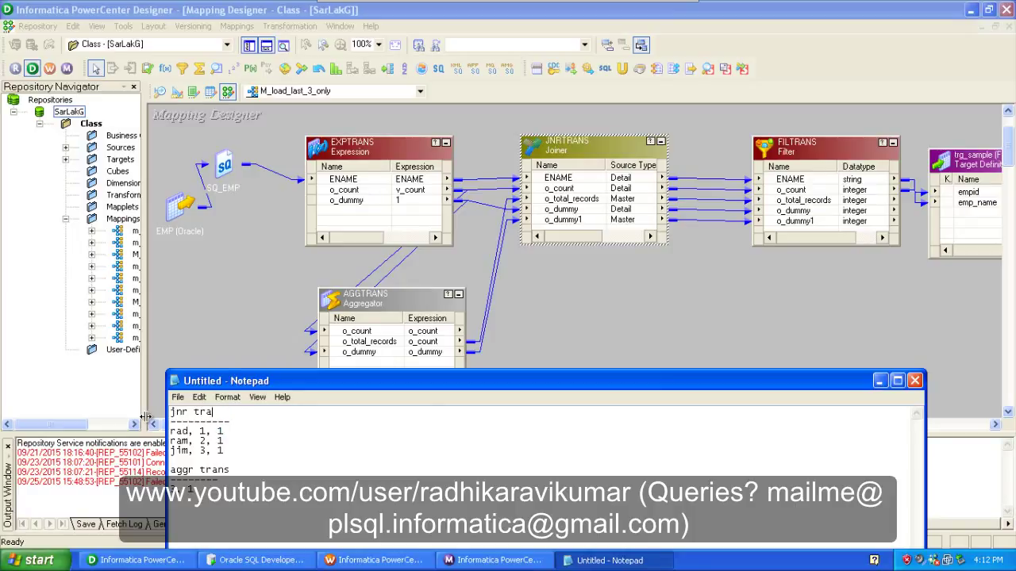
double_click(220, 431)
left_click_drag(227, 452, 218, 481)
key("Delete")
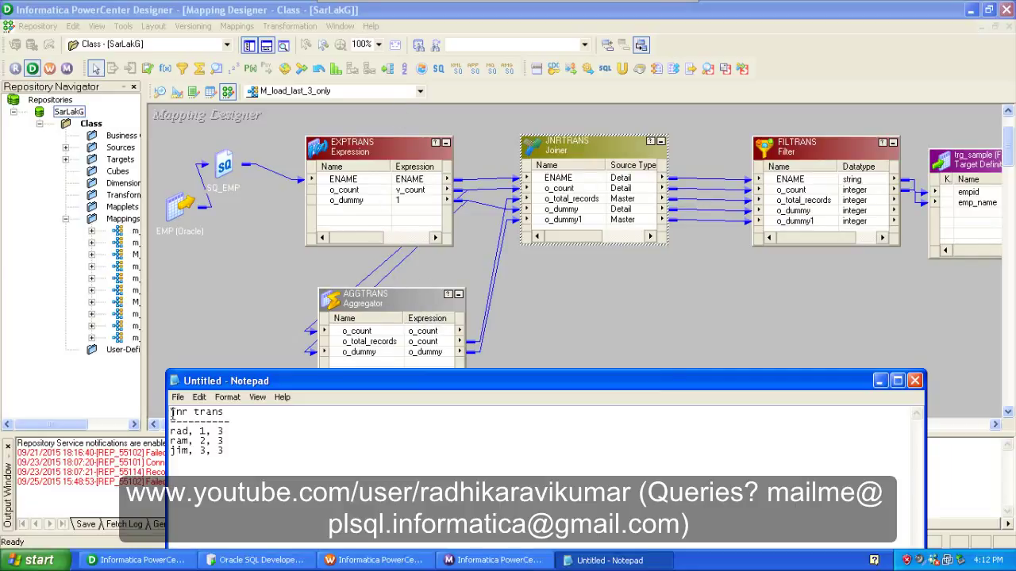
left_click_drag(172, 413, 232, 454)
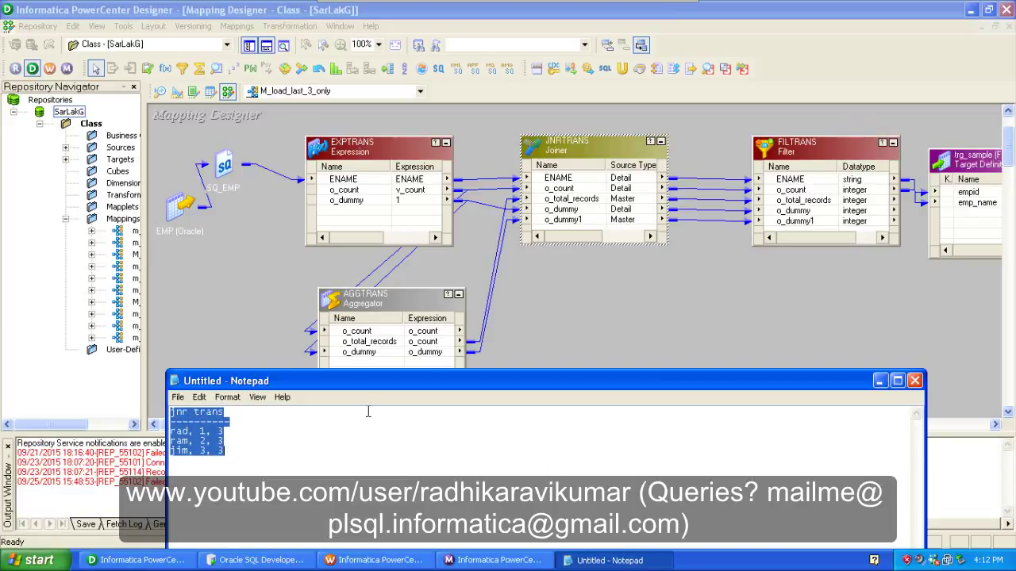
left_click(880, 382)
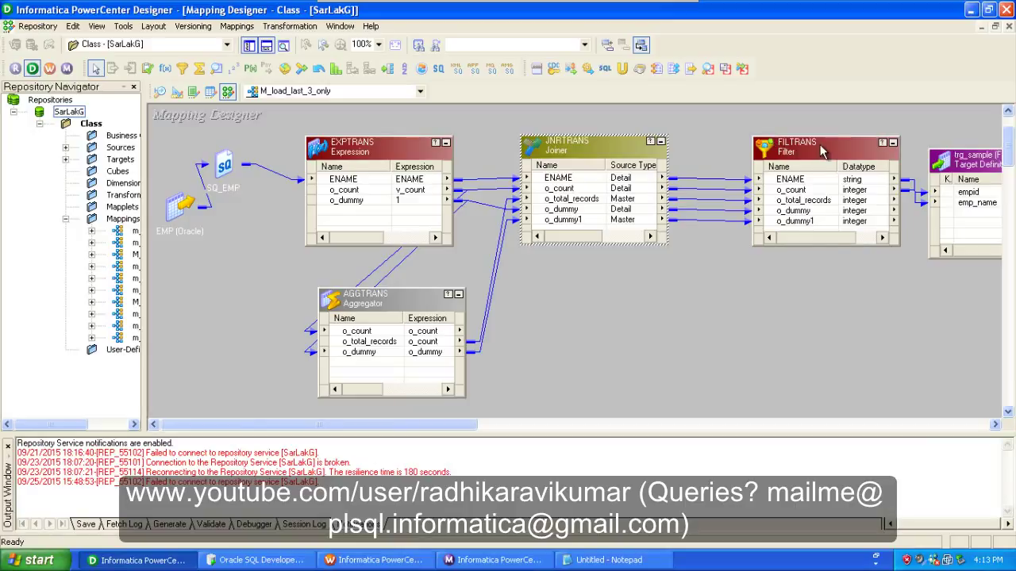
Review the FILTRANS filter's condition in its properties and in the Expression Editor.
double_click(822, 151)
left_click(346, 151)
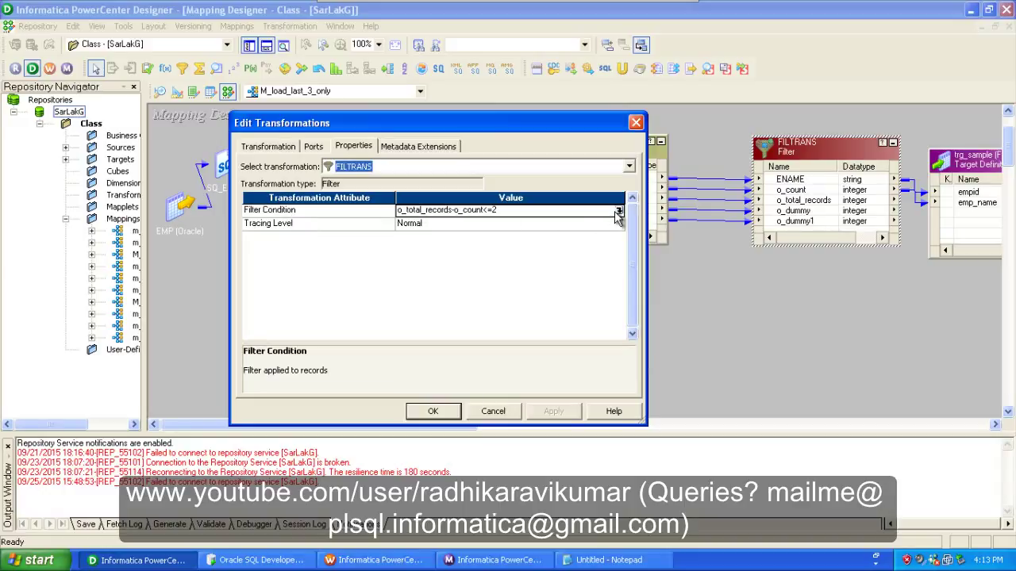
left_click(618, 212)
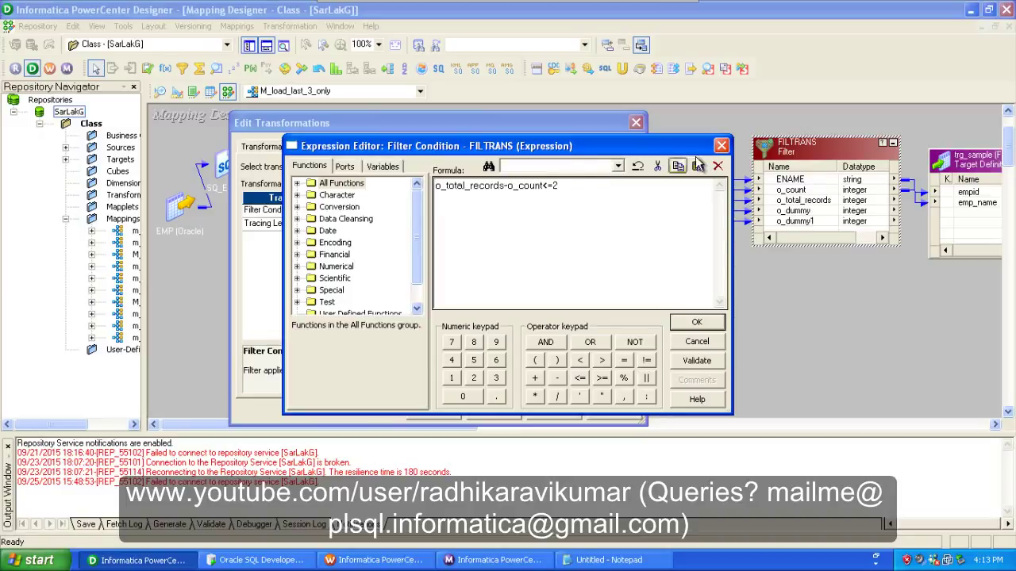
left_click(721, 146)
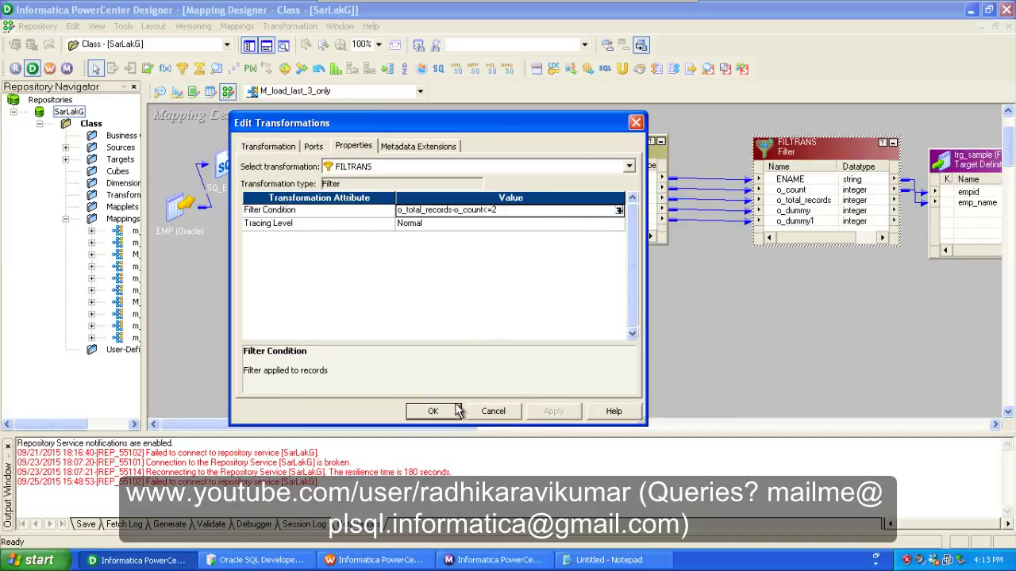
left_click(433, 411)
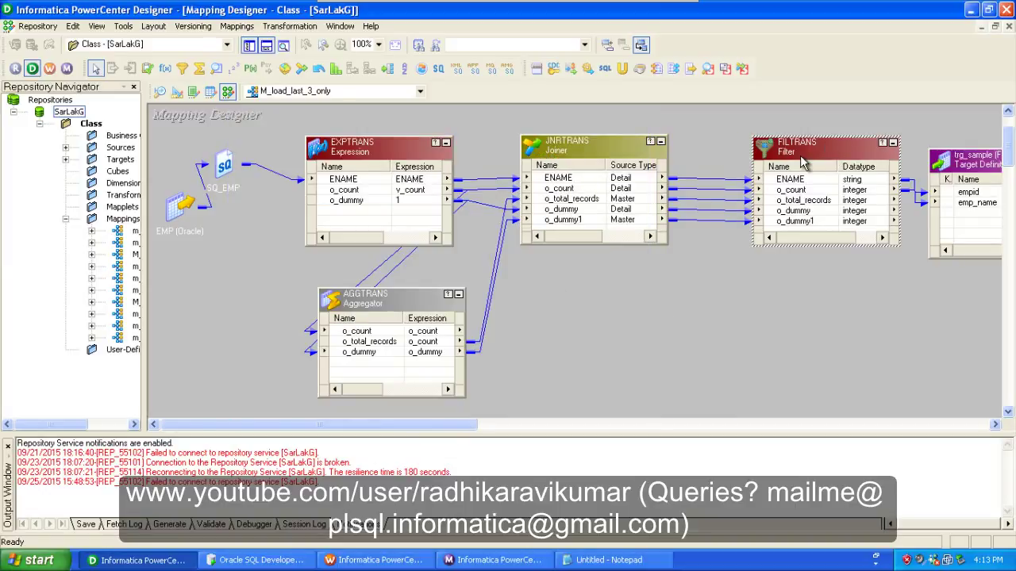
Move the FILTRANS filter closer to the joiner, enlarge its box downward, and move the trg_sample target closer to the filter.
left_click_drag(803, 150, 773, 153)
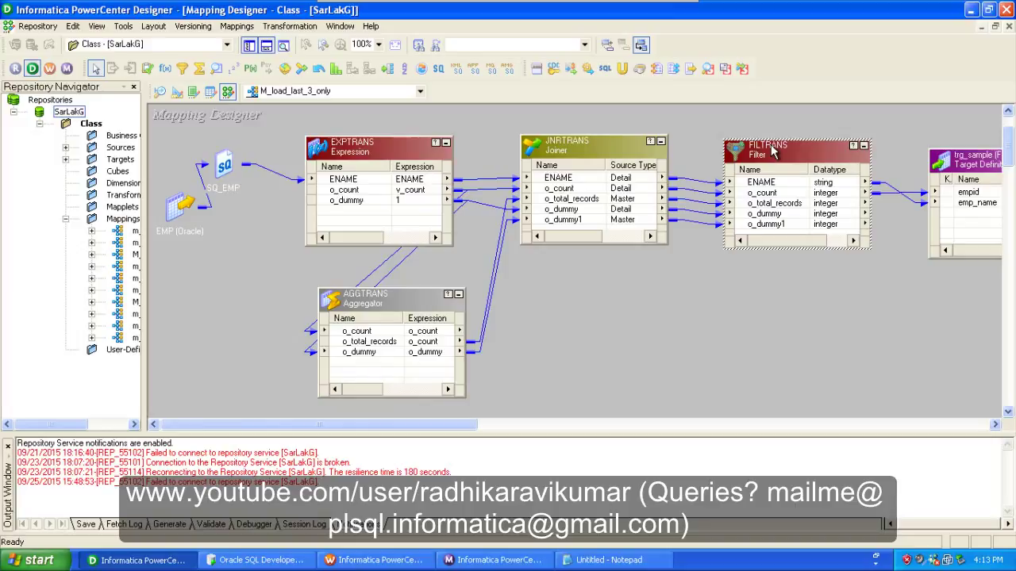
left_click_drag(982, 177, 949, 163)
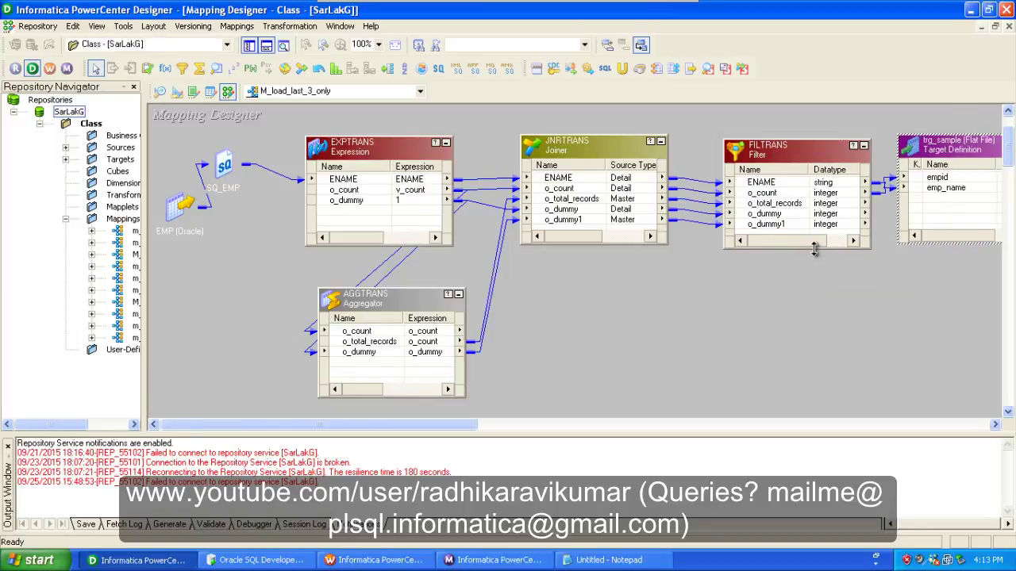
left_click_drag(814, 248, 817, 287)
left_click(869, 224)
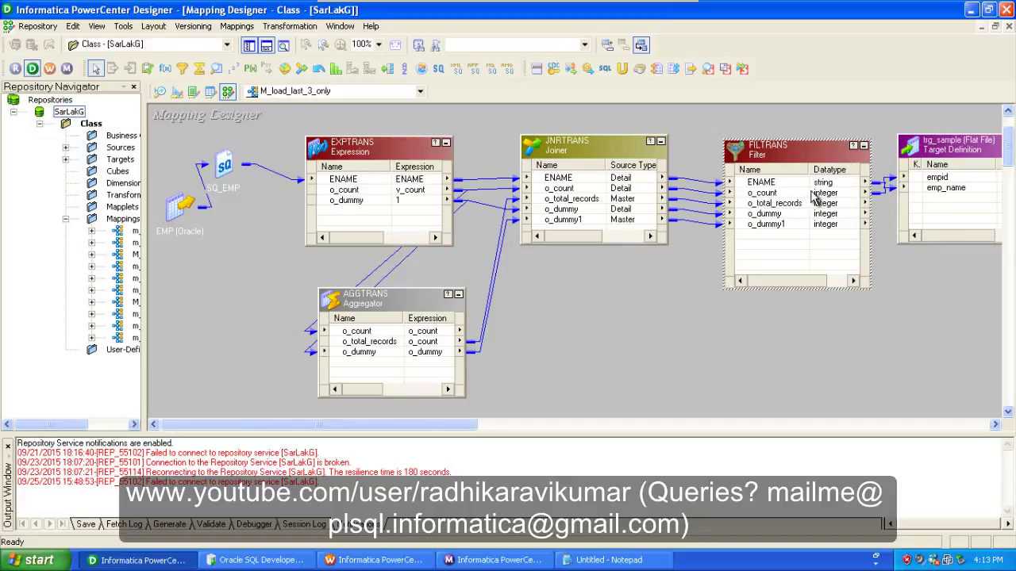
left_click(934, 146)
left_click(806, 151)
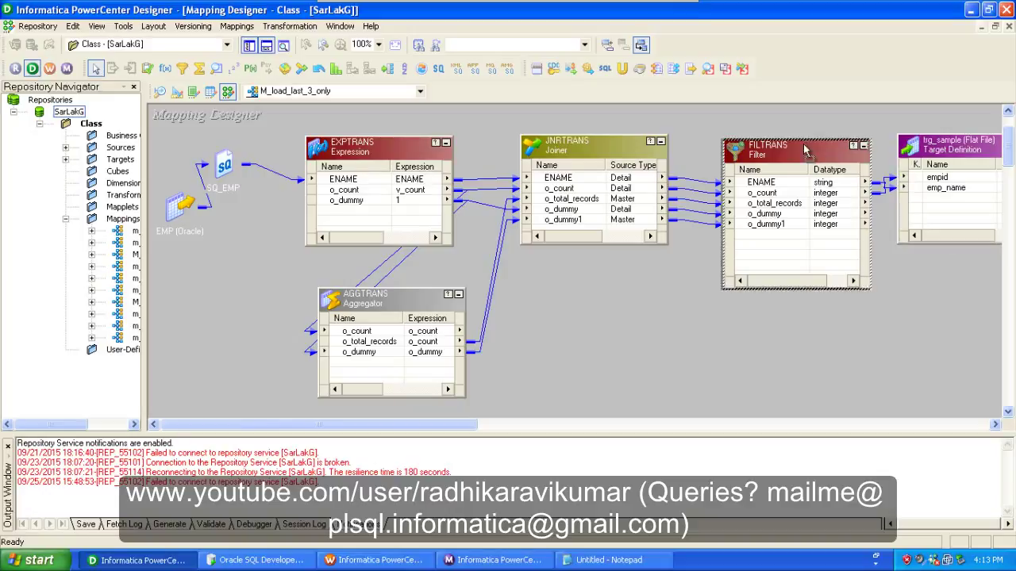
left_click_drag(806, 151, 779, 148)
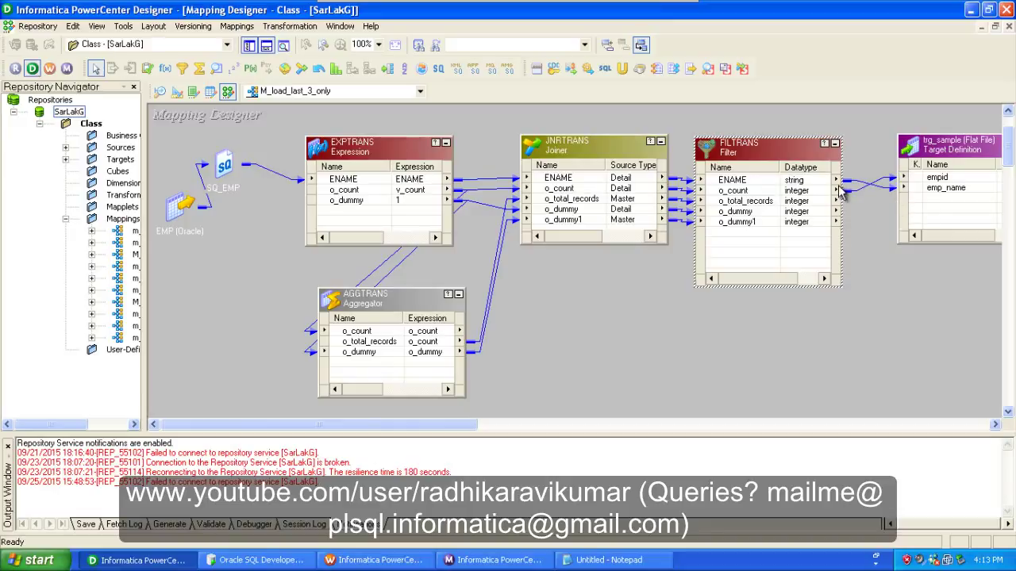
mouse_move(949, 147)
left_mouse_down()
mouse_move(918, 151)
mouse_move(940, 151)
left_mouse_up()
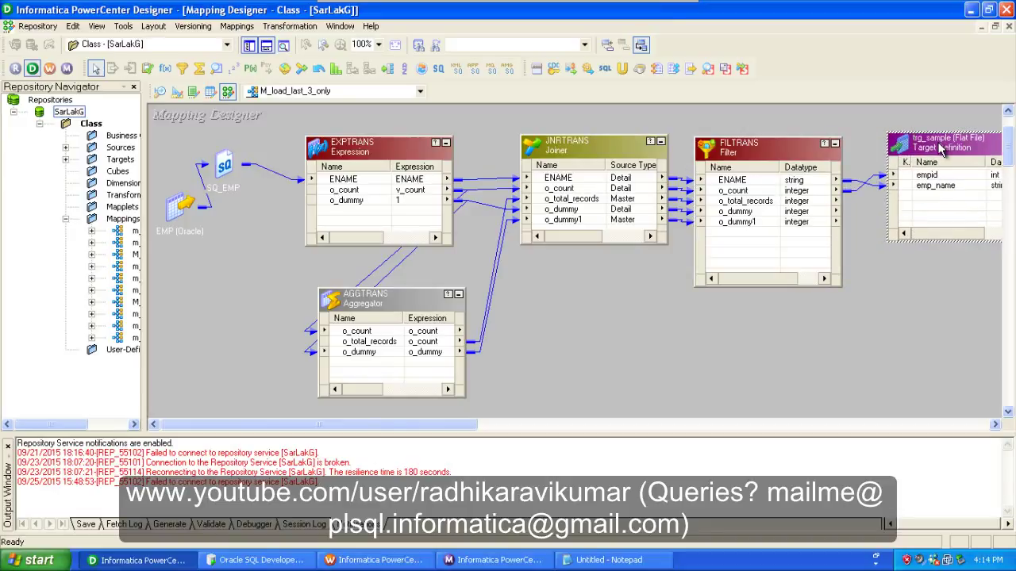
Minimize the open PowerCenter windows and delete the trg_sample1 and trg_sample2 files from the Windows desktop.
left_click(386, 562)
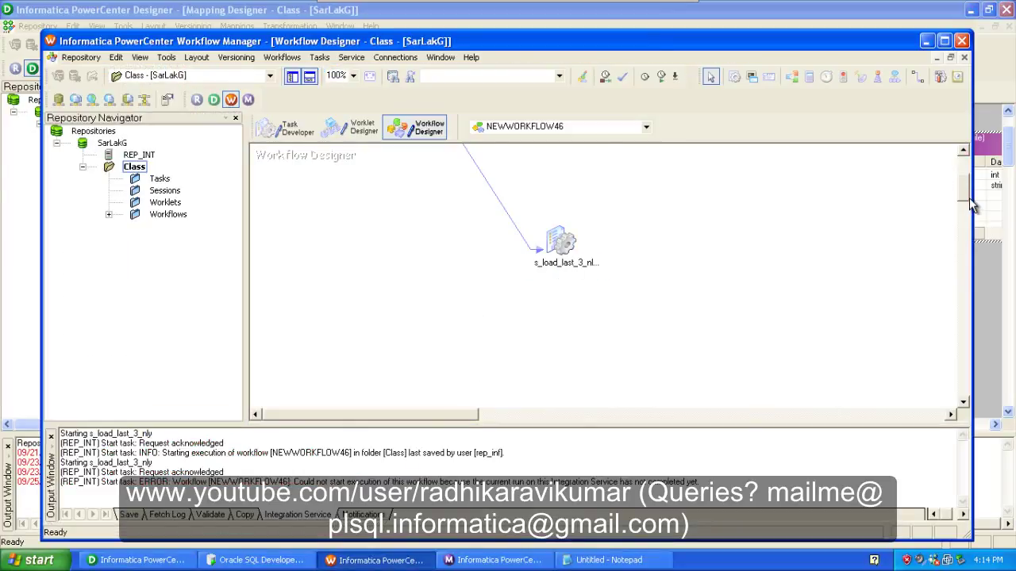
scroll(967, 189, "up", 5)
scroll(964, 183, "down", 2)
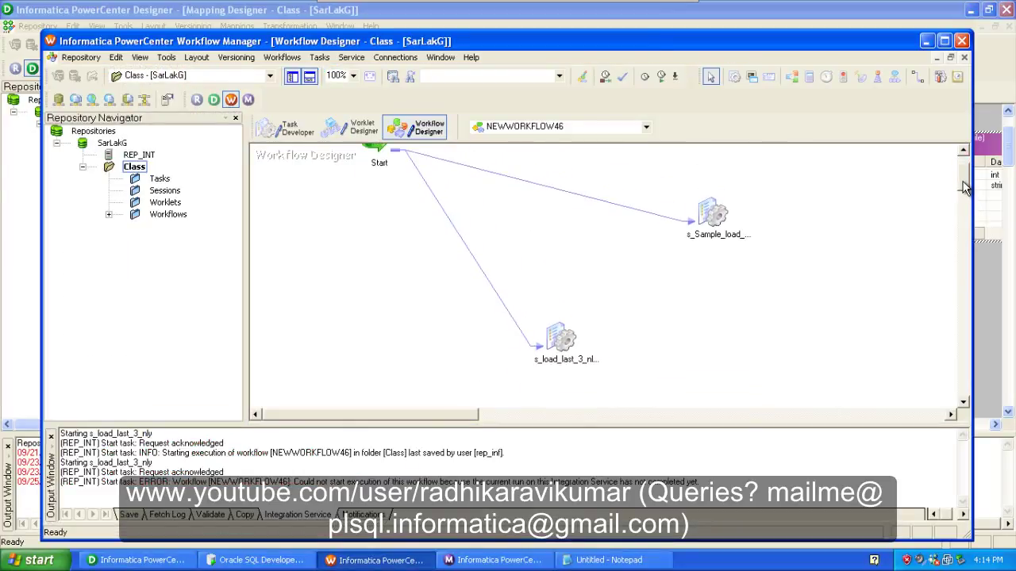
left_click(927, 41)
left_click(970, 11)
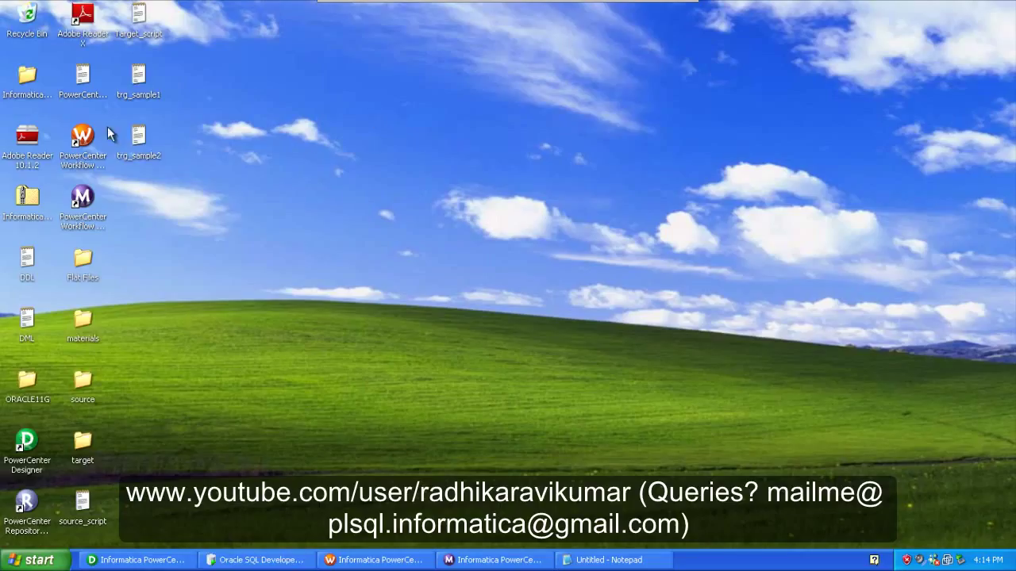
left_click_drag(118, 51, 169, 202)
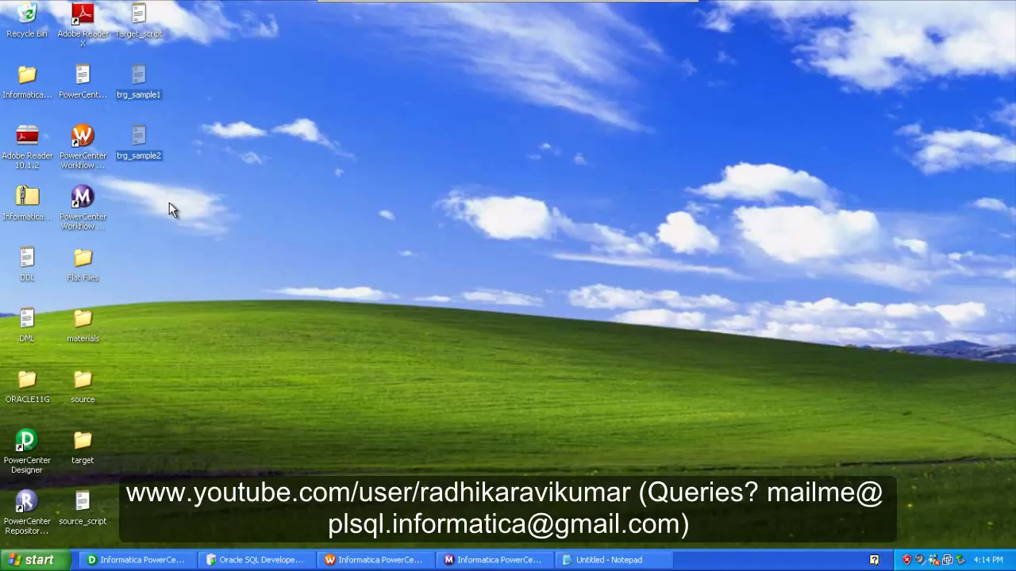
key("Delete")
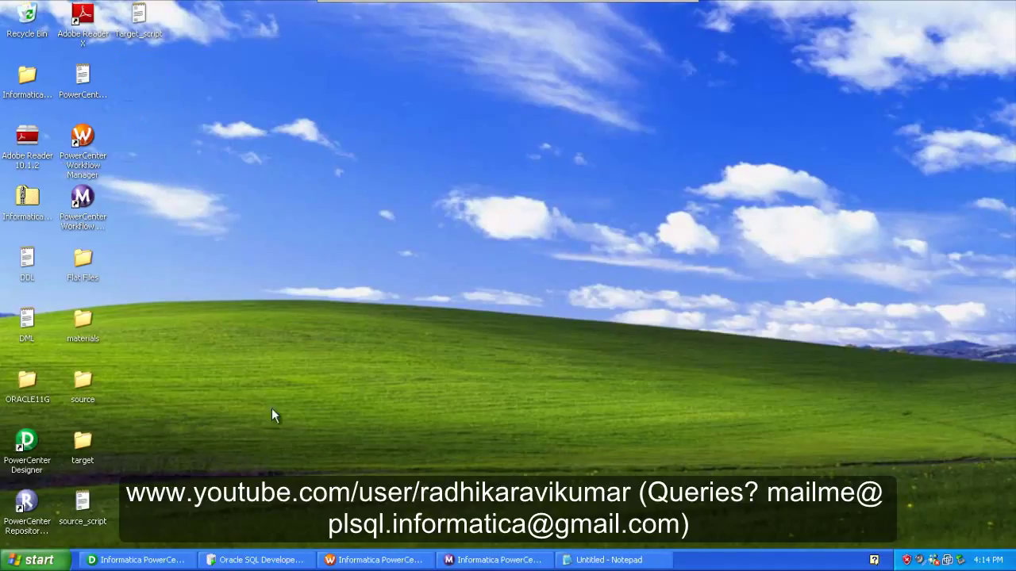
In Workflow Manager, review the s_load_last_3_nly session's target writer, output file directory and output filename.
left_click(500, 560)
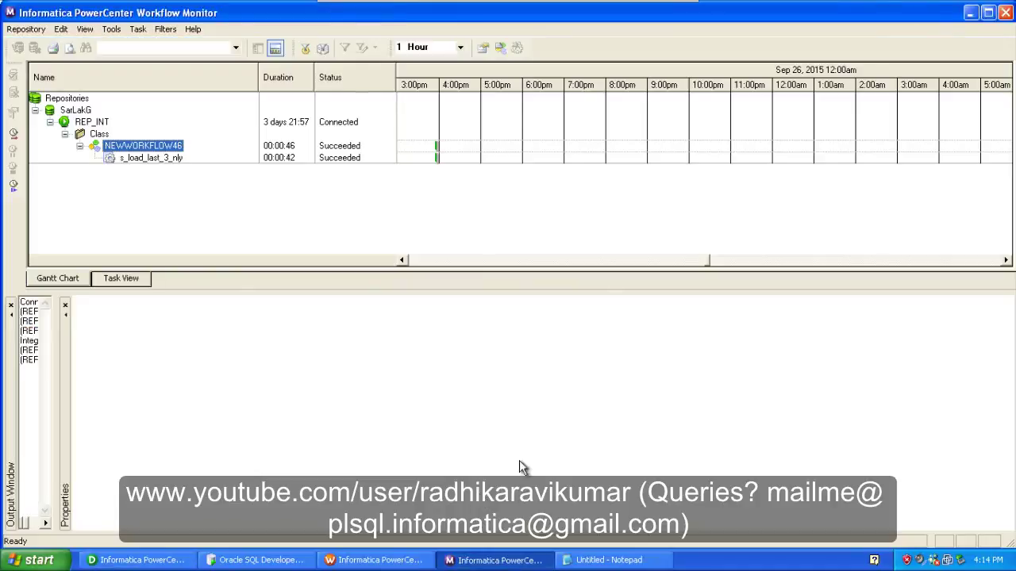
left_click(373, 560)
left_click(563, 362)
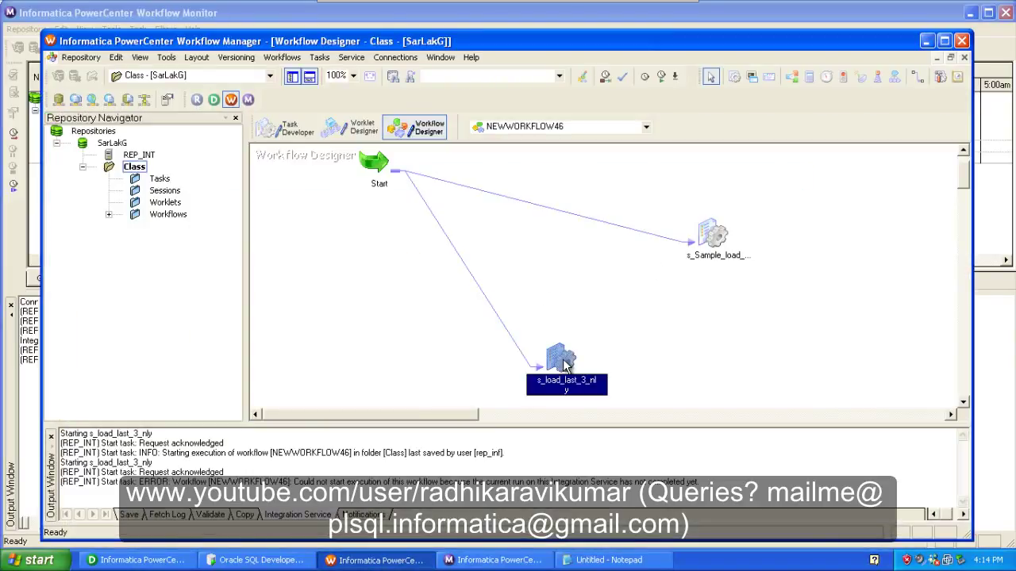
right_click(563, 362)
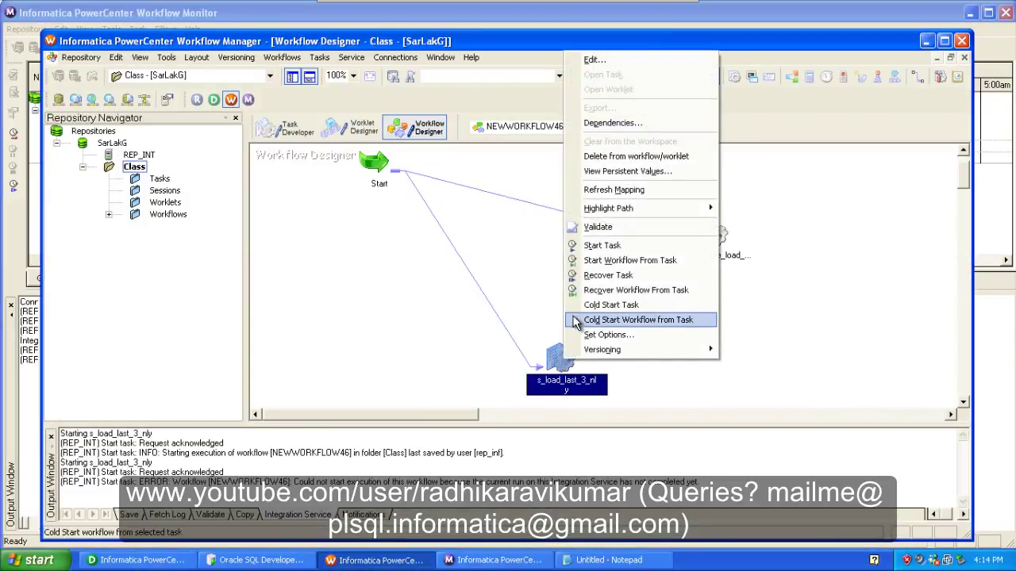
left_click(540, 310)
left_click(558, 359)
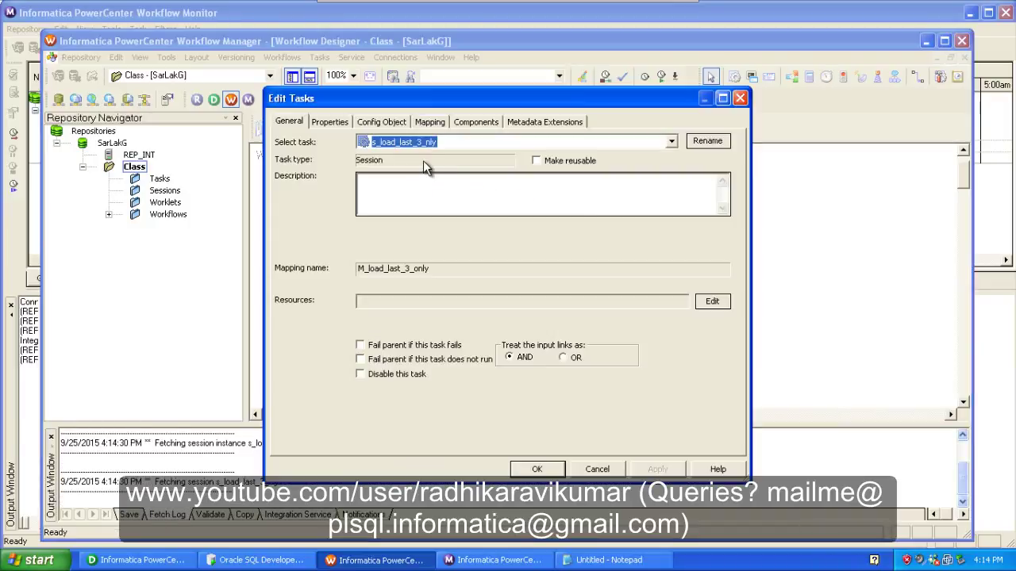
left_click(428, 122)
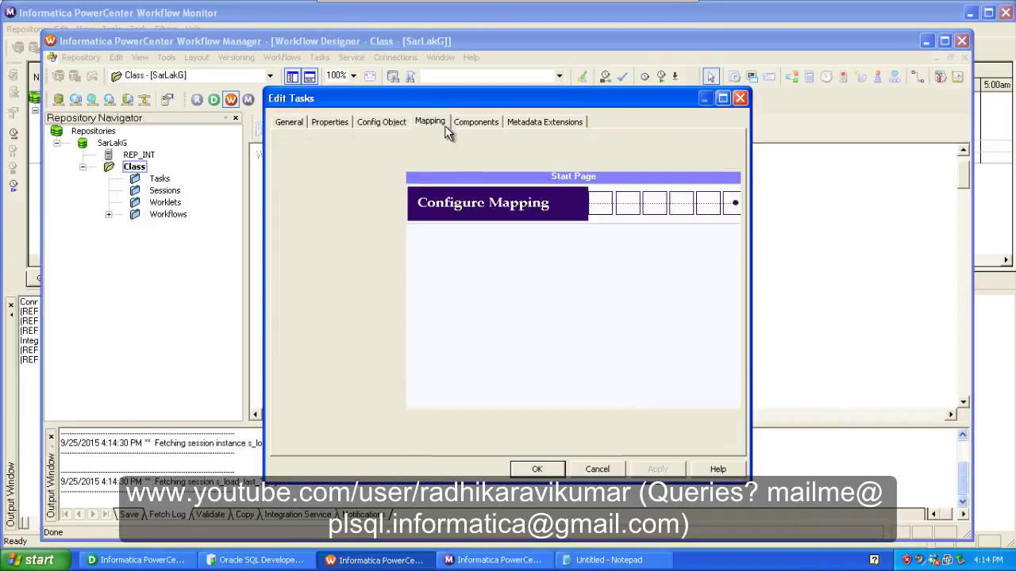
left_click(498, 309)
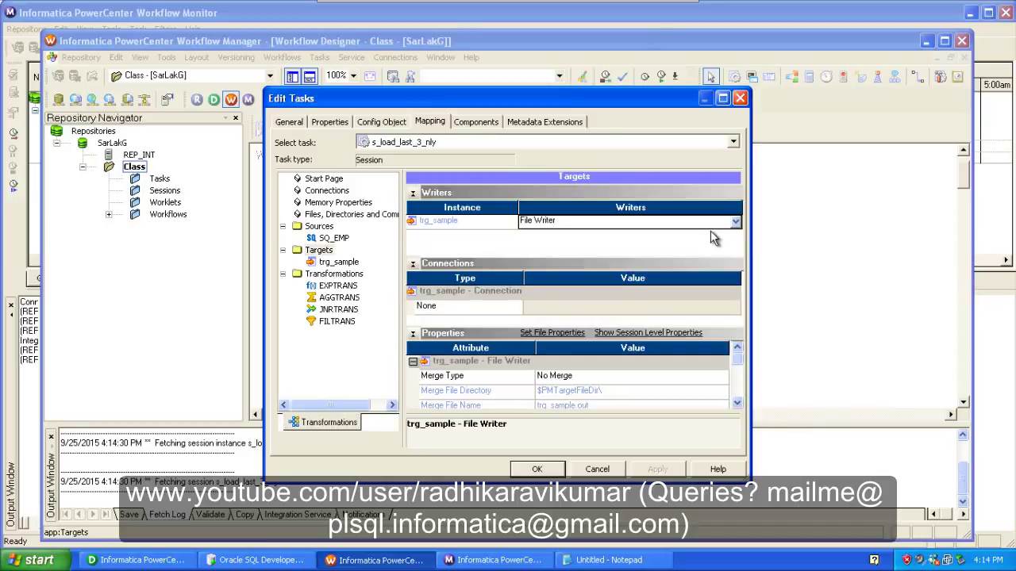
mouse_move(737, 365)
left_mouse_down()
mouse_move(737, 390)
mouse_move(735, 380)
left_mouse_up()
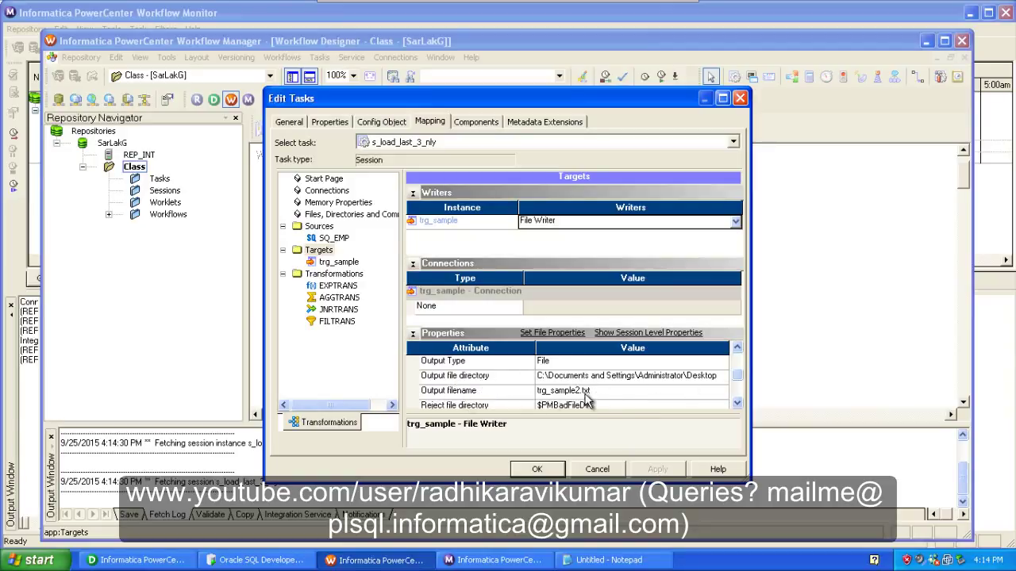
left_click(537, 470)
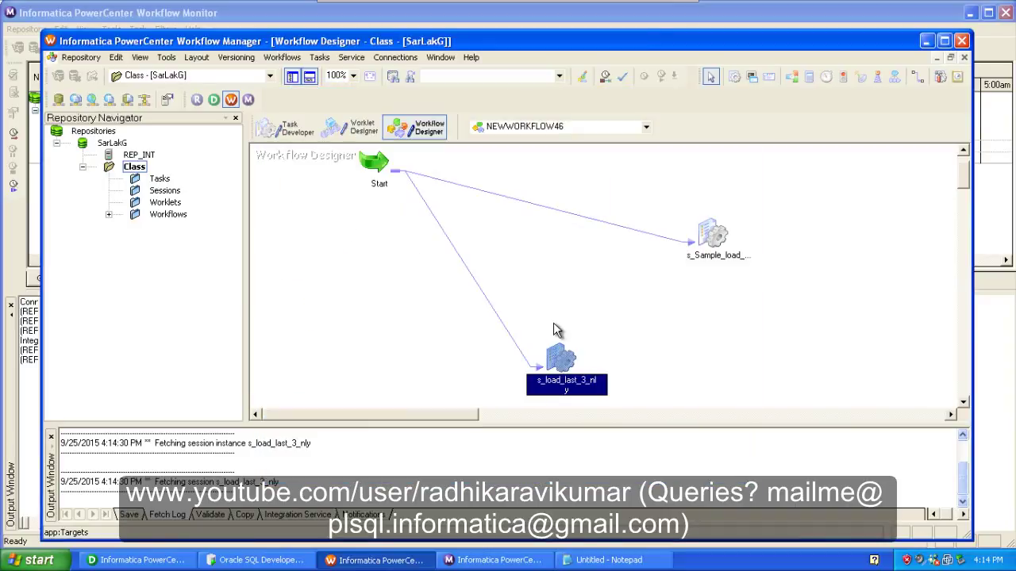
Start the s_load_last_3_nly session task and switch to Workflow Monitor to follow its run.
right_click(561, 363)
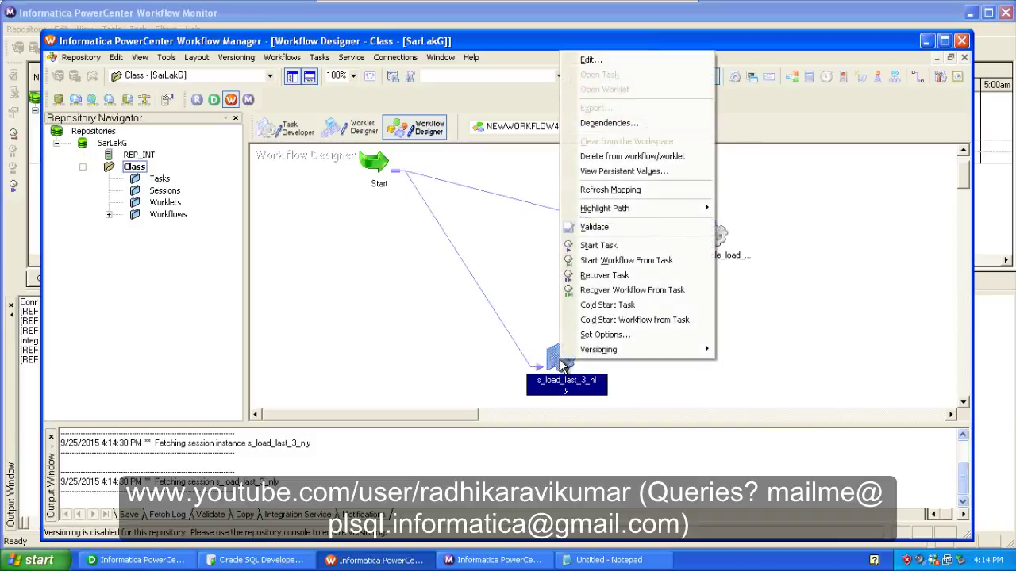
left_click(602, 247)
left_click(502, 561)
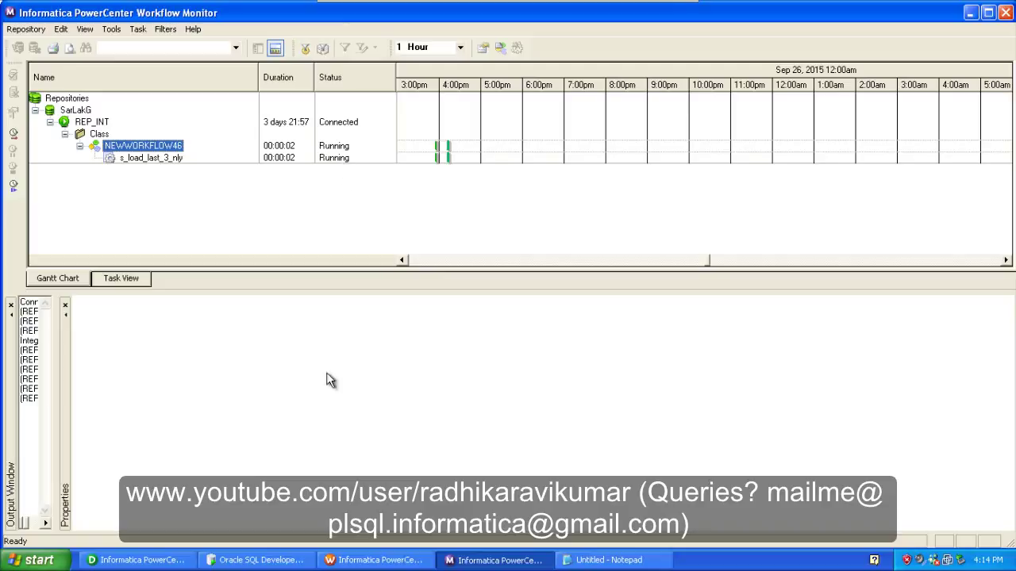
Examine the last emp records in Oracle SQL Developer and check the session's run status in Workflow Monitor.
left_click(268, 559)
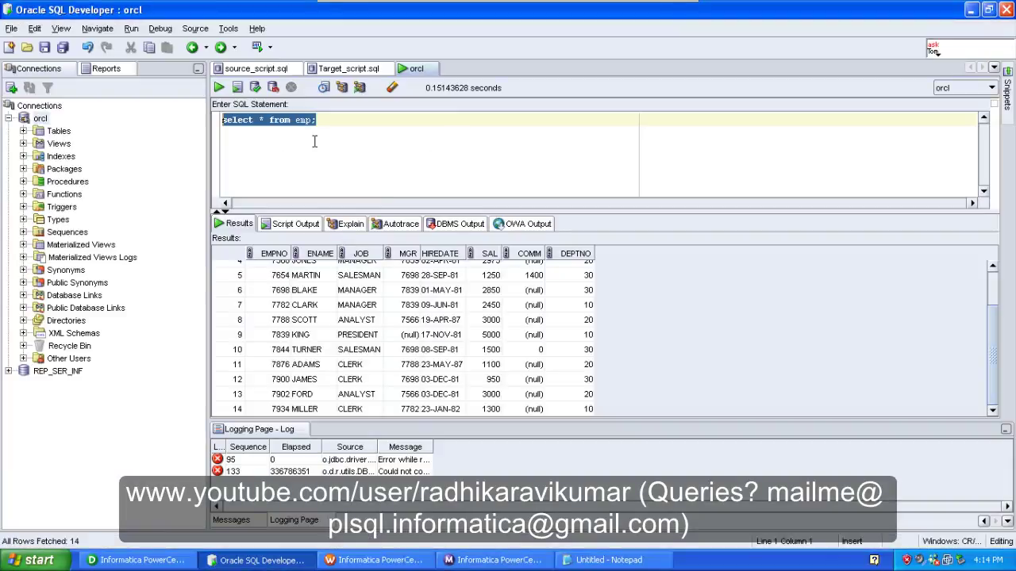
left_click(397, 128)
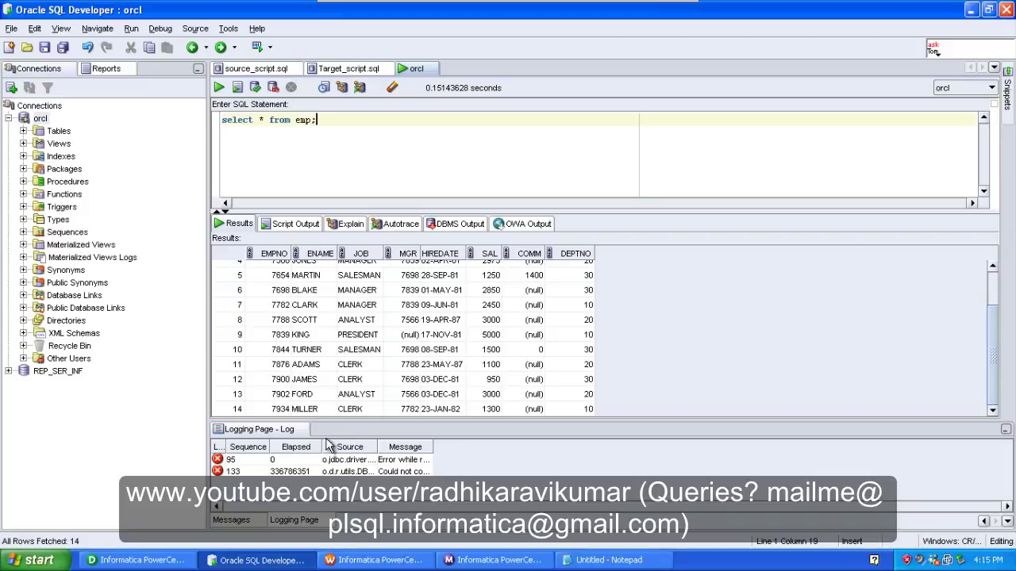
left_click(492, 560)
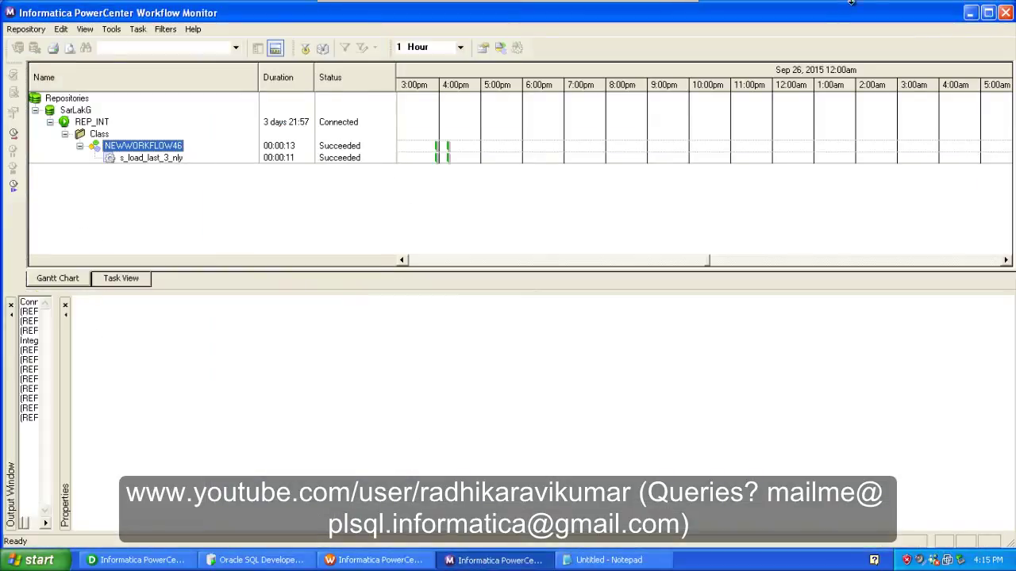
left_click(971, 15)
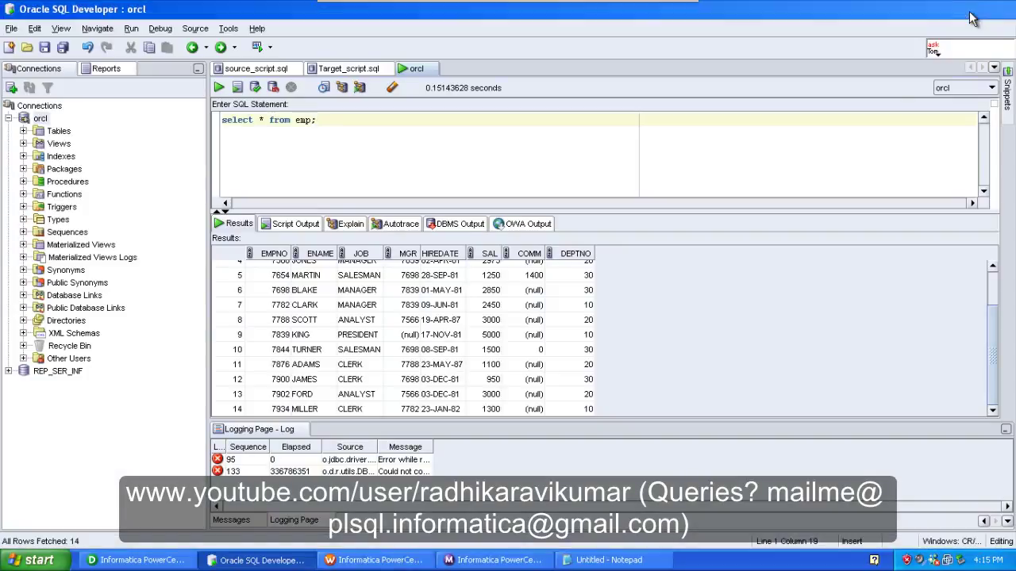